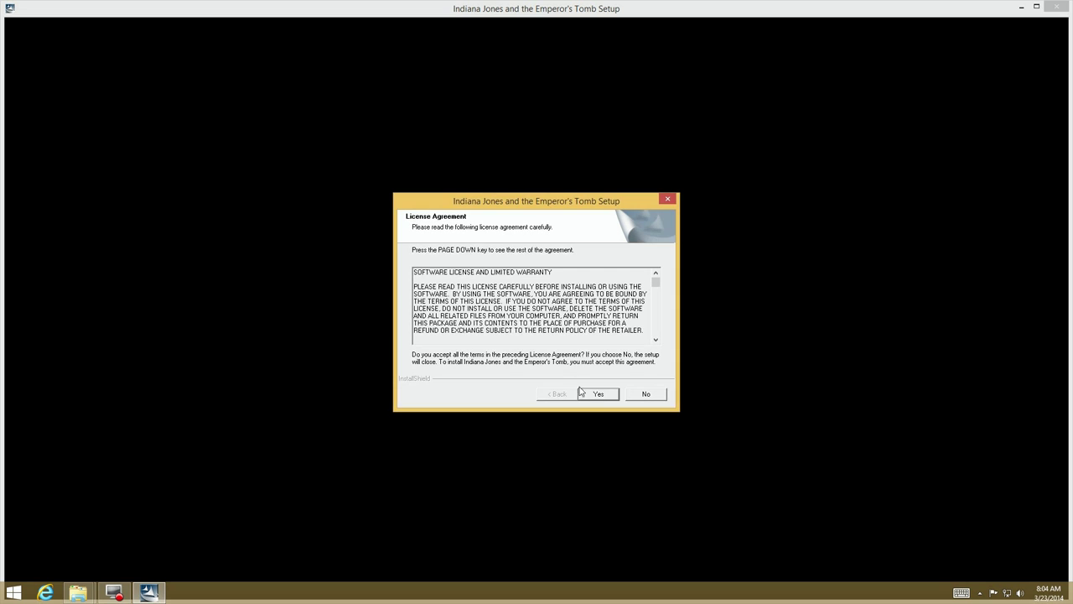
Accept the game's license agreement and choose the Custom installation
{"action": "left_click", "coordinate": [599, 395]}
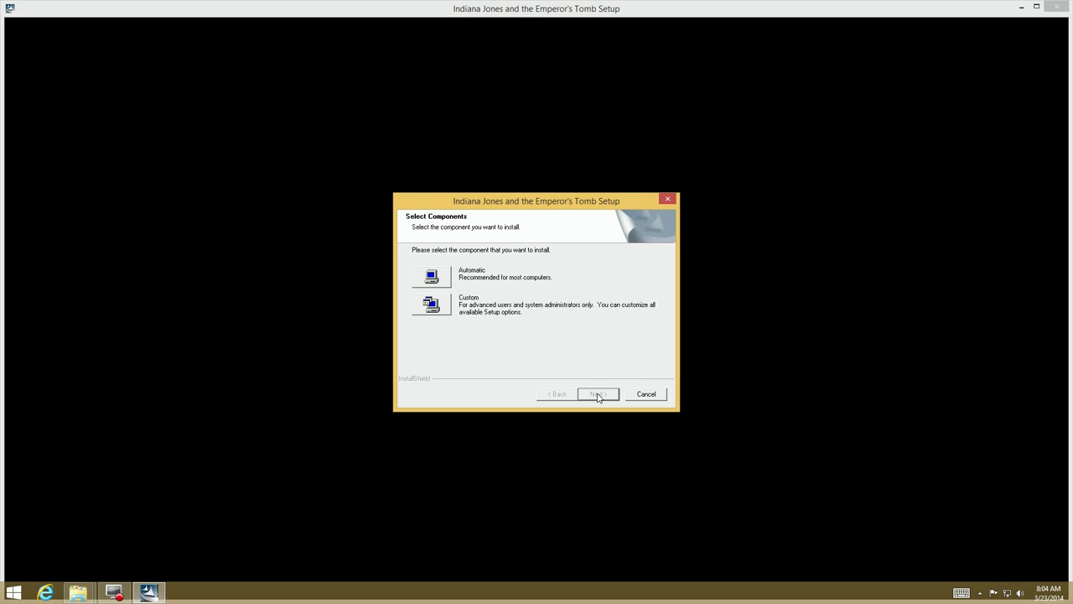
{"action": "left_click", "coordinate": [431, 304]}
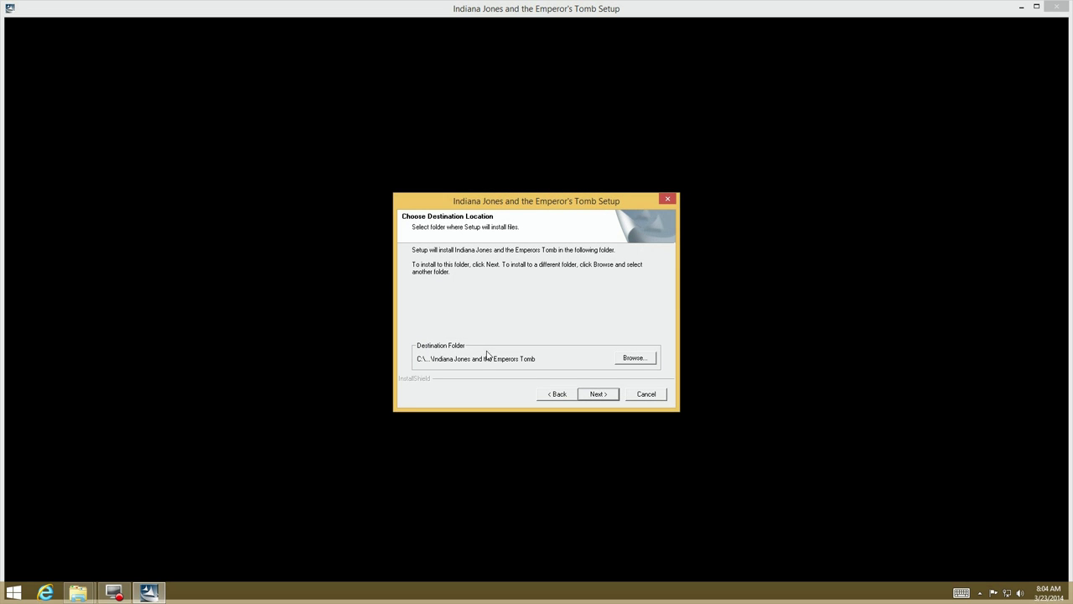
Browse for a destination folder on New Volume (D:) and copy "LucasArts\Indiana Jones and the Emperors Tomb" from the default path
{"action": "left_click", "coordinate": [635, 359]}
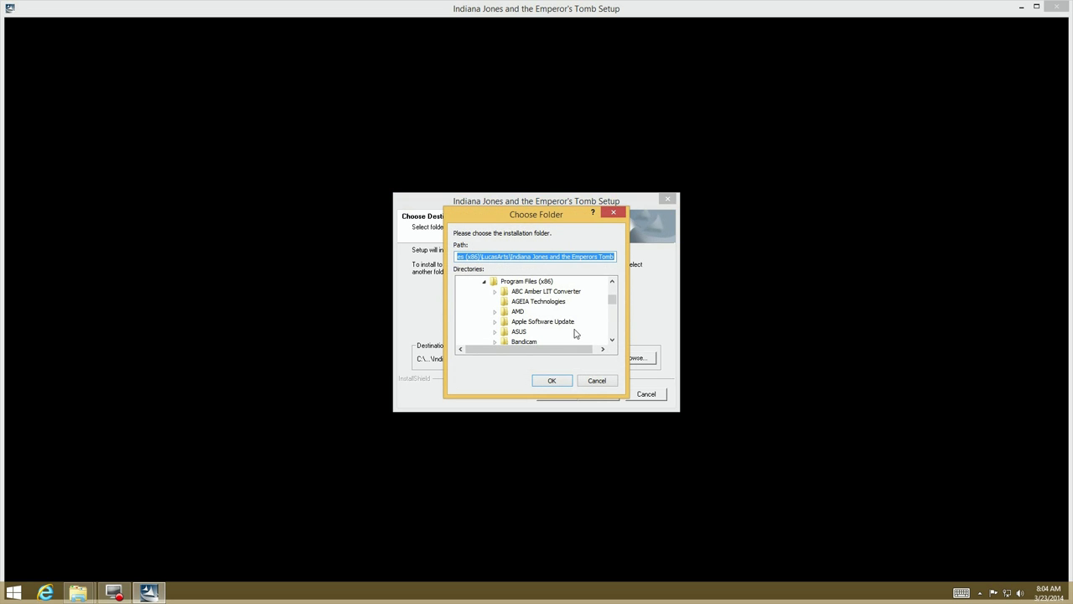
{"action": "left_click", "coordinate": [488, 285]}
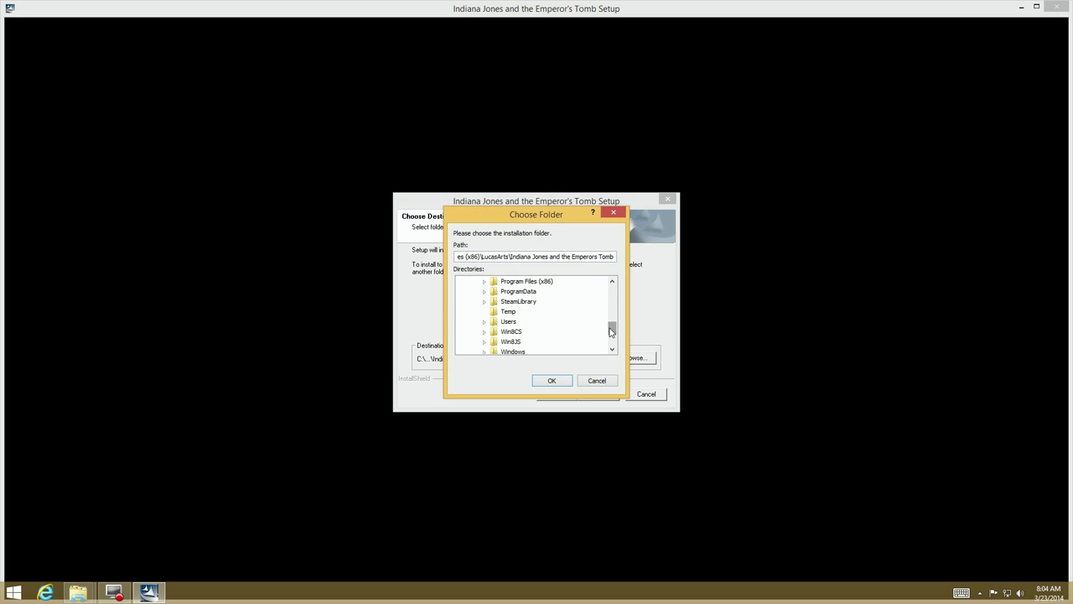
{"action": "left_click_drag", "start_coordinate": [608, 331], "coordinate": [611, 359]}
{"action": "left_click", "coordinate": [472, 312]}
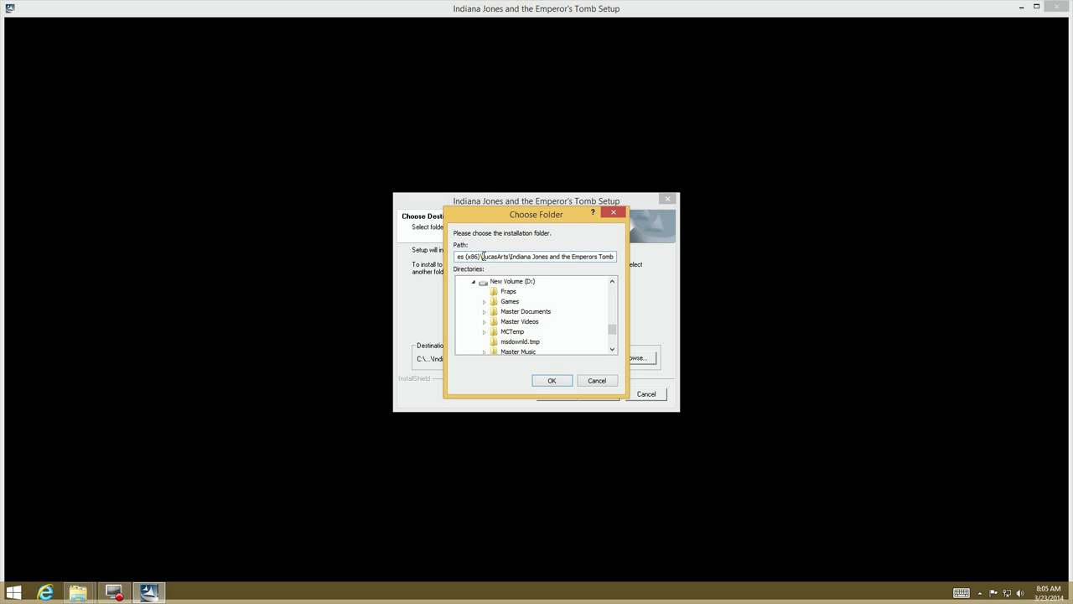
{"action": "left_click_drag", "start_coordinate": [482, 257], "coordinate": [623, 260]}
{"action": "key", "text": "ctrl+c"}
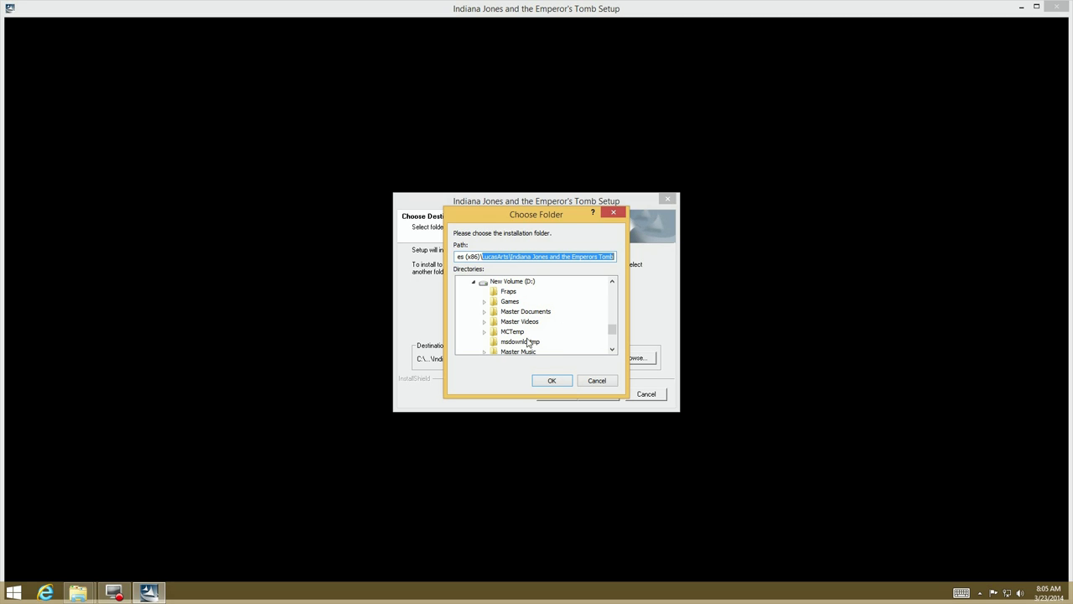
Set the installation folder to D:\Games\LucasArts\Indiana Jones and the Emperors Tomb
{"action": "left_click", "coordinate": [485, 302]}
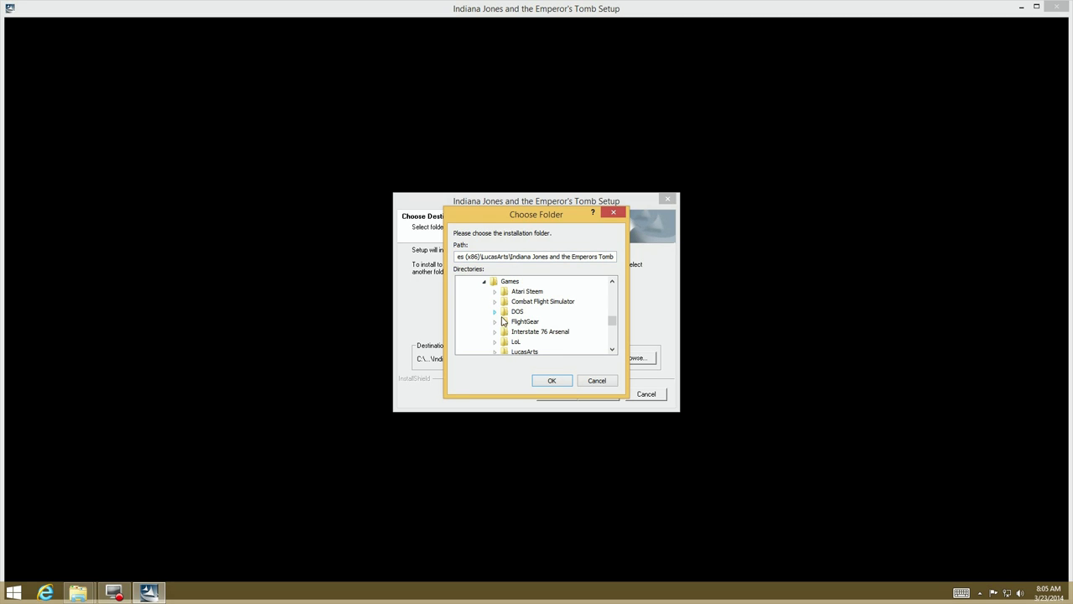
{"action": "left_click", "coordinate": [501, 282]}
{"action": "left_click", "coordinate": [500, 257]}
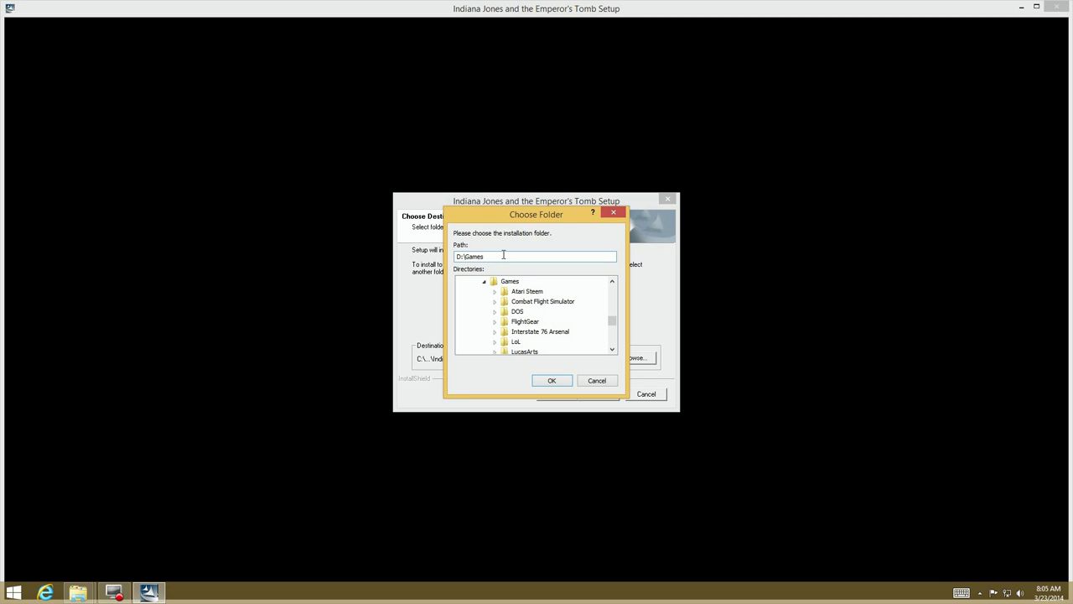
{"action": "type", "text": "\\"}
{"action": "key", "text": "ctrl+v"}
{"action": "left_click", "coordinate": [552, 382]}
Continue through the remaining setup pages, decline the desktop shortcut, and begin copying the game files
{"action": "left_click", "coordinate": [597, 394]}
{"action": "left_click", "coordinate": [596, 394]}
{"action": "left_click", "coordinate": [596, 394]}
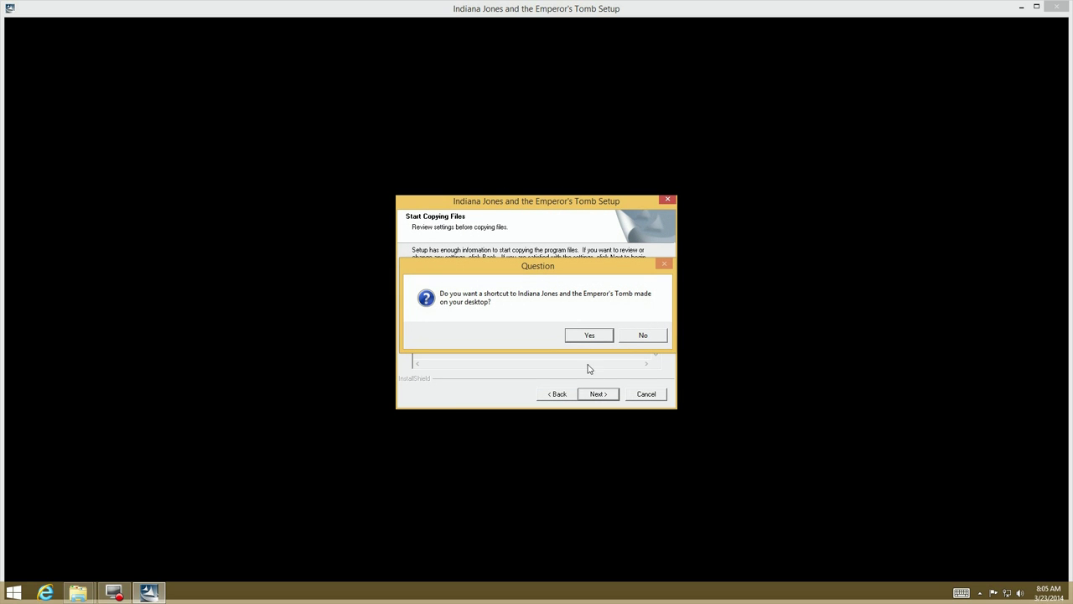
{"action": "left_click", "coordinate": [644, 335]}
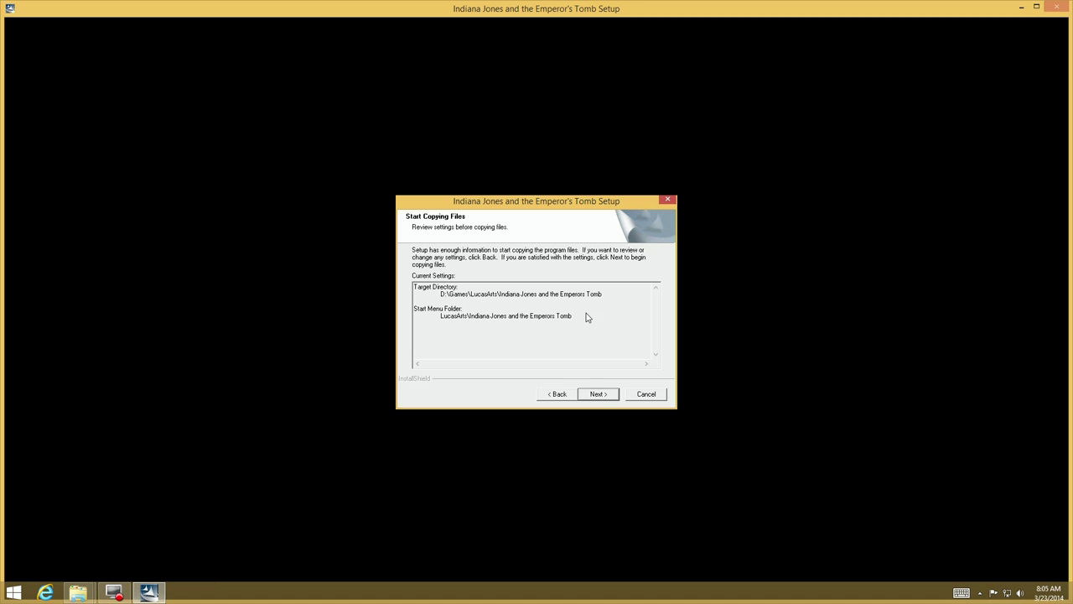
{"action": "left_click", "coordinate": [605, 395]}
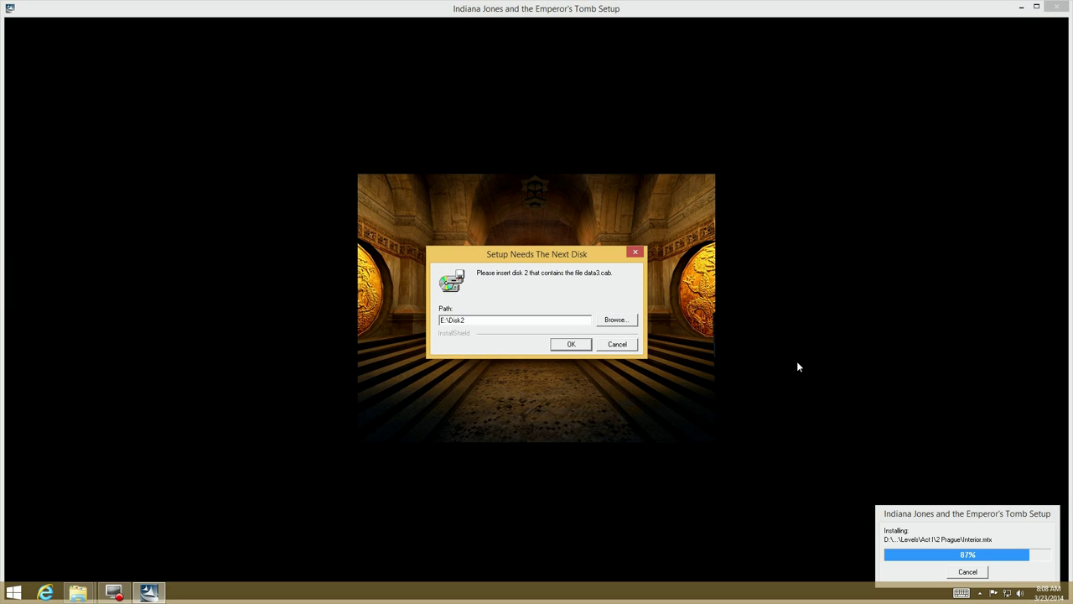
Continue the installation from disk 2 in drive E: and choose to take no action for the inserted disc
{"action": "left_click", "coordinate": [569, 345]}
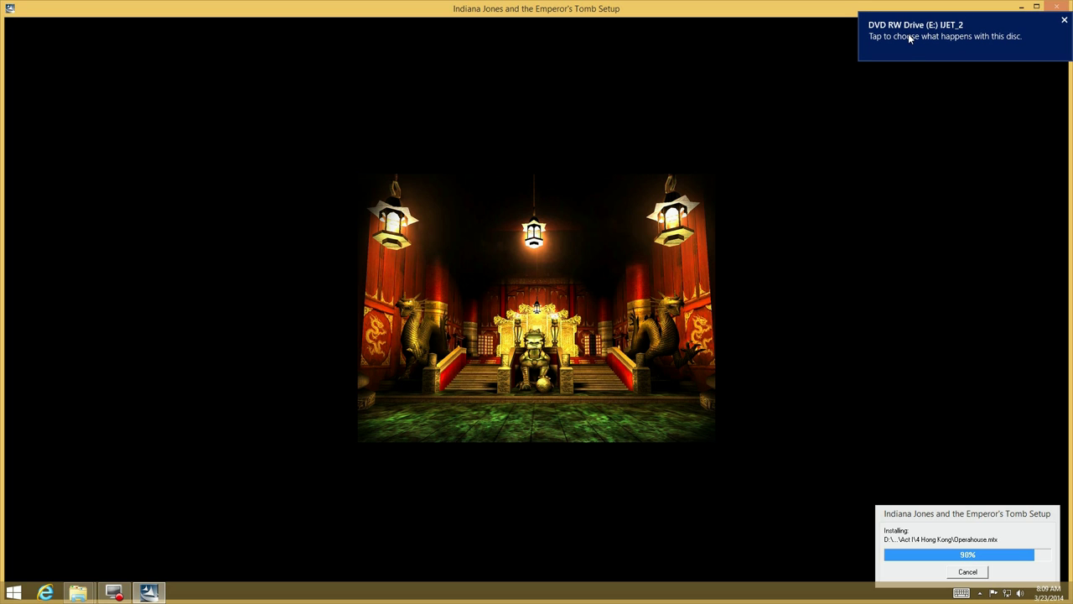
{"action": "left_click", "coordinate": [909, 36]}
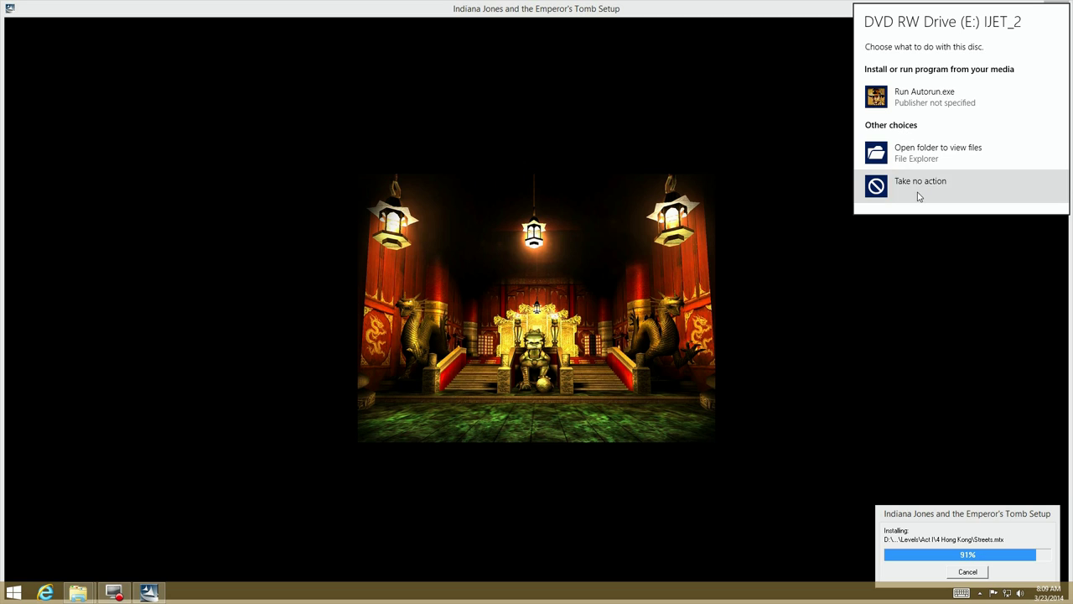
{"action": "left_click", "coordinate": [918, 193]}
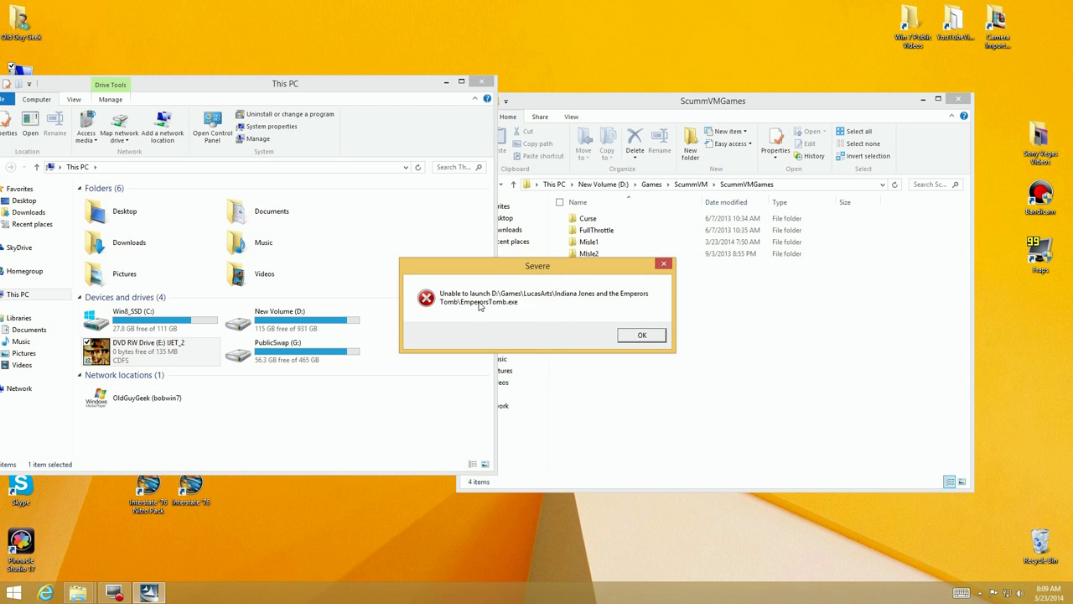
Dismiss the launch error and try to run EmperorsTomb from the game's installation folder under D:\Games\LucasArts
{"action": "left_click", "coordinate": [642, 337]}
{"action": "key", "text": "BackSpace"}
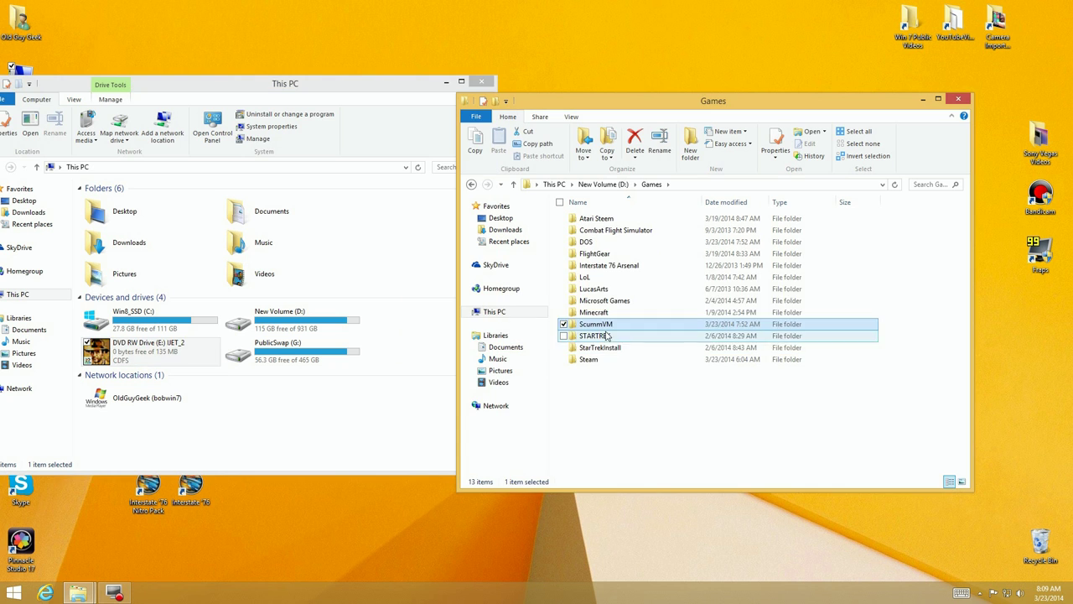
{"action": "left_click", "coordinate": [597, 289]}
{"action": "double_click", "coordinate": [598, 288]}
{"action": "double_click", "coordinate": [611, 218]}
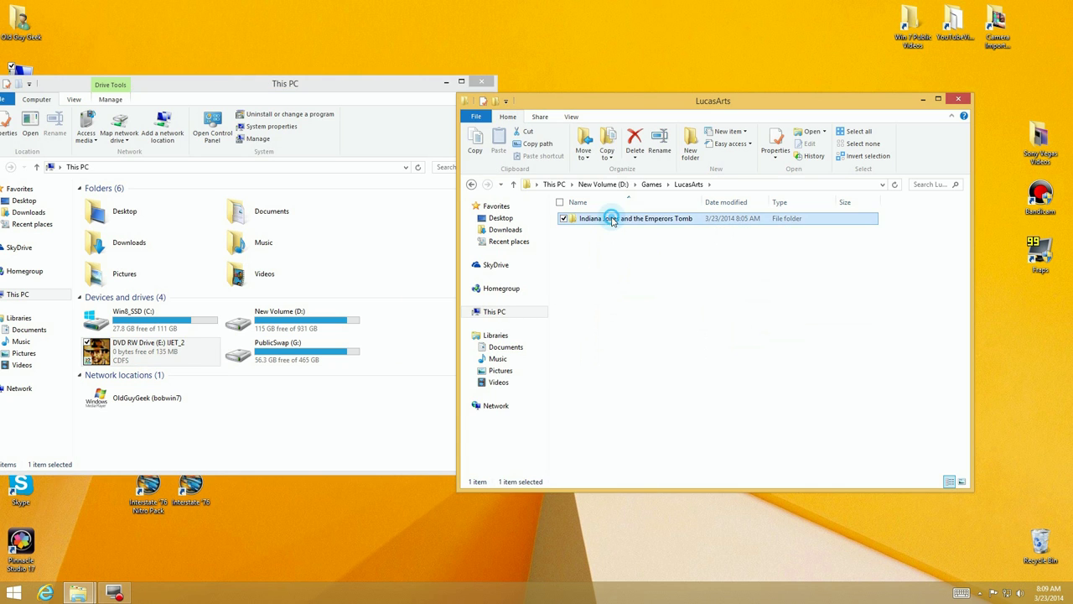
{"action": "double_click", "coordinate": [610, 243]}
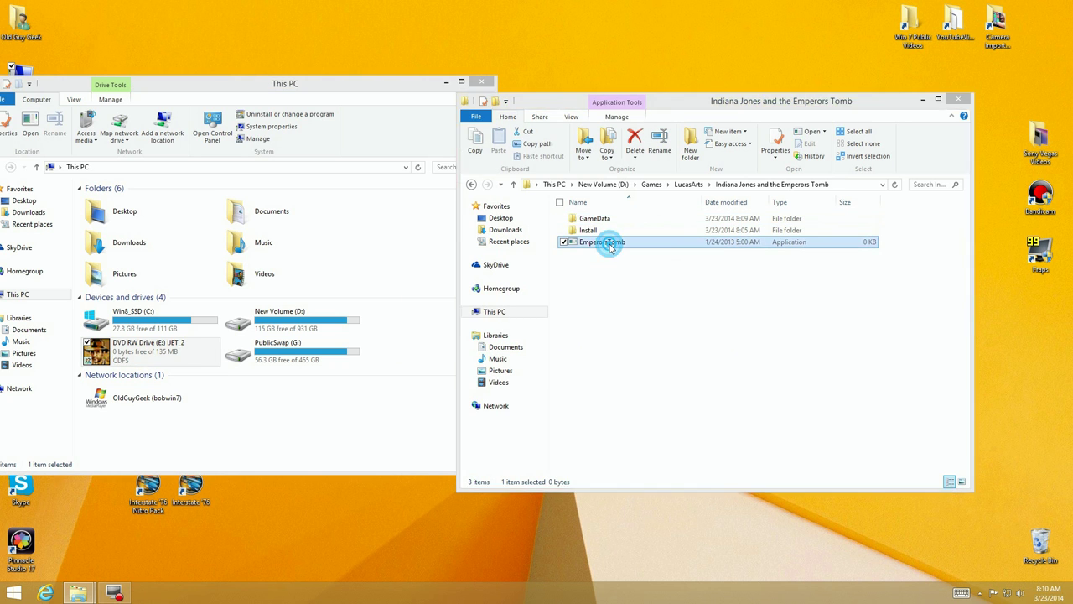
{"action": "left_click", "coordinate": [694, 313]}
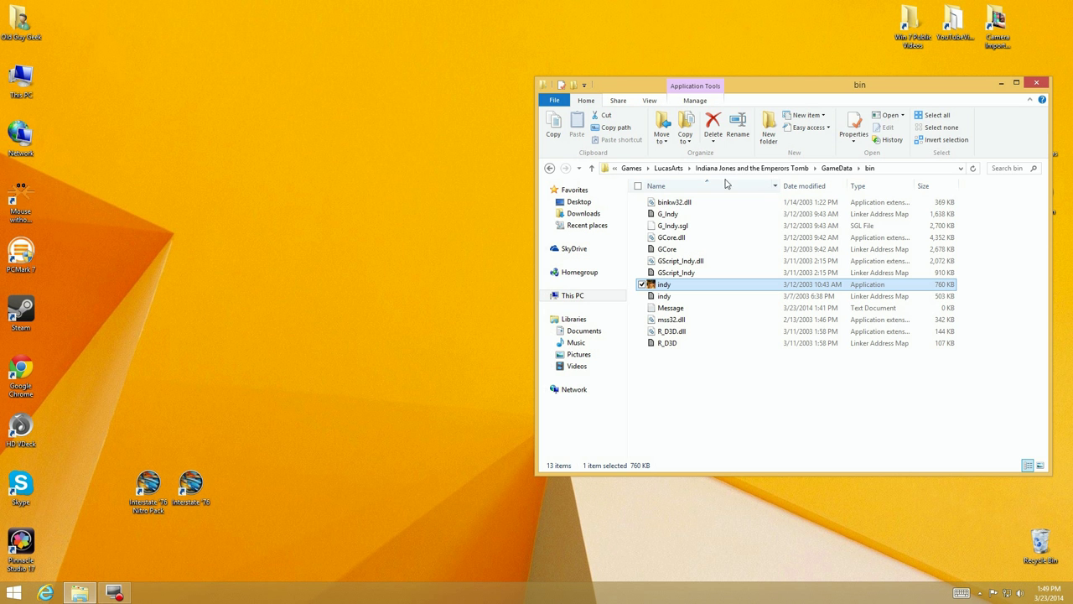
Go from D:\Games through LucasArts to the game's GameData\bin folder and launch the indy application
{"action": "left_click", "coordinate": [670, 169]}
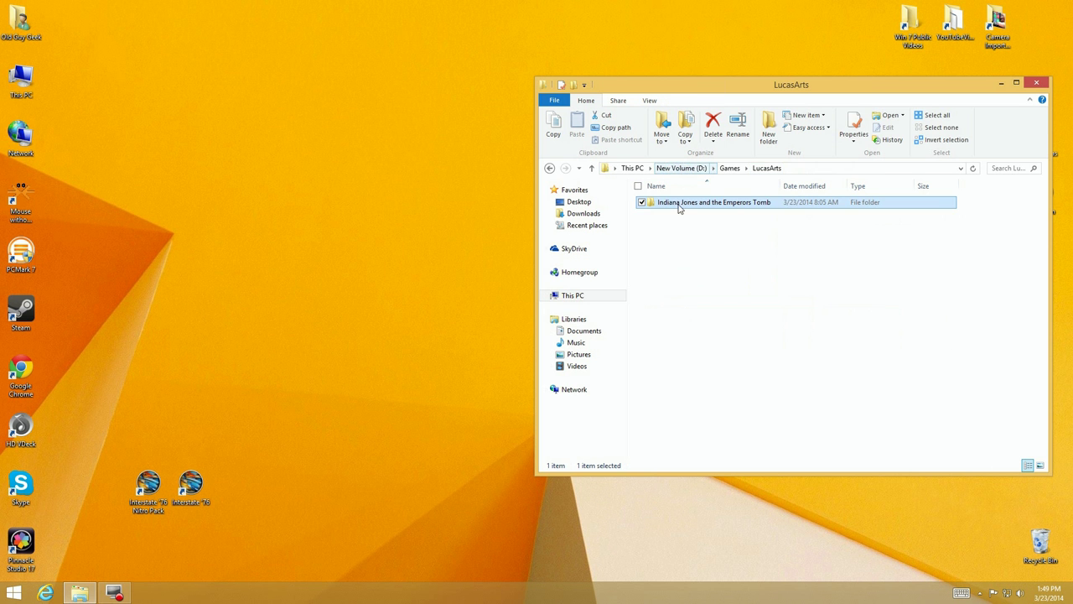
{"action": "left_click", "coordinate": [730, 168]}
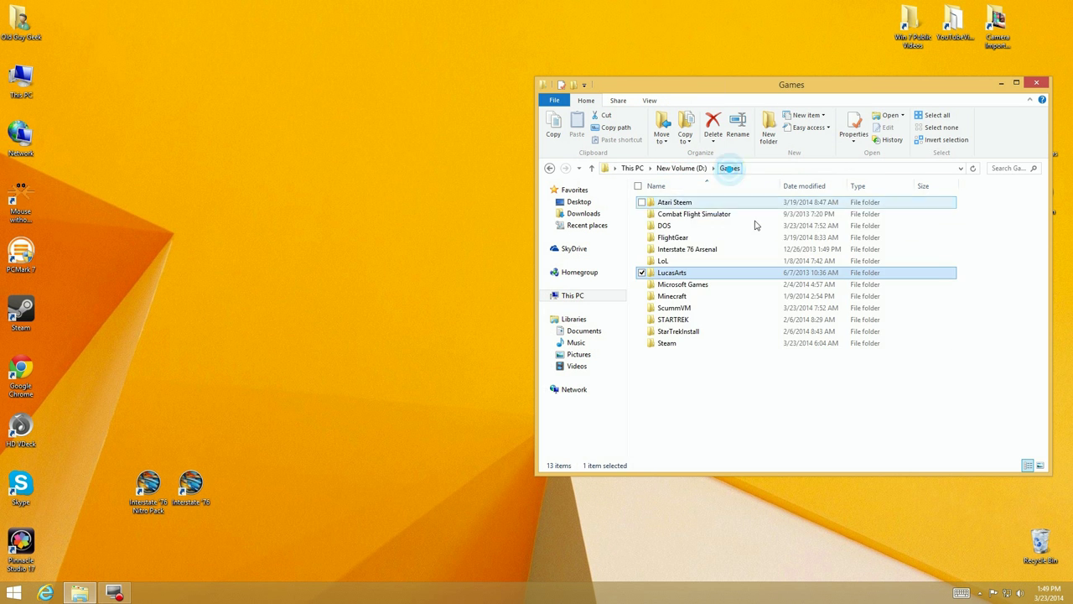
{"action": "double_click", "coordinate": [676, 277]}
{"action": "double_click", "coordinate": [691, 205]}
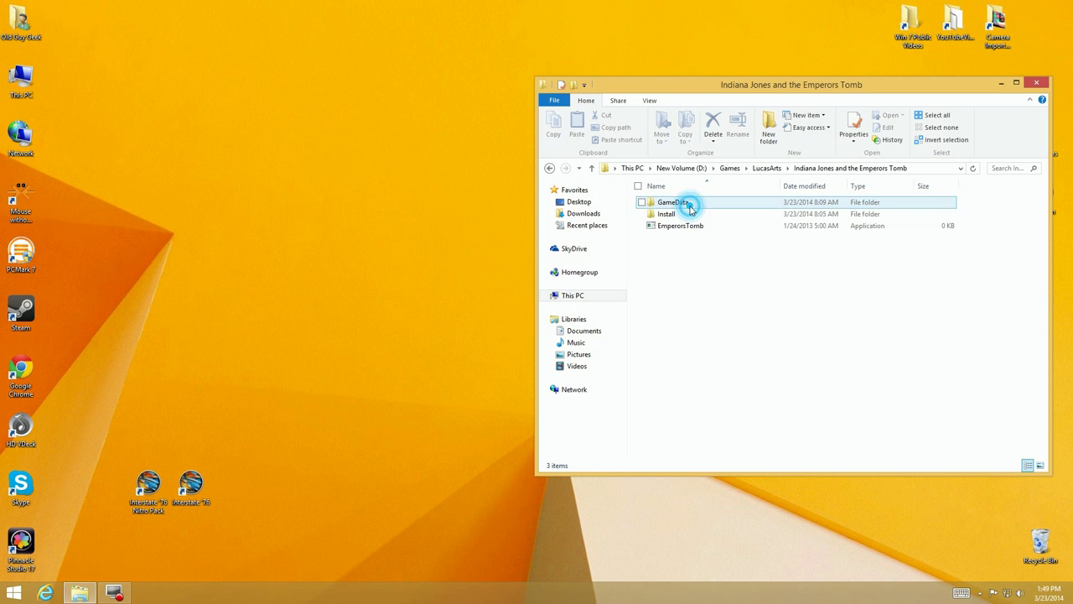
{"action": "left_click", "coordinate": [674, 215]}
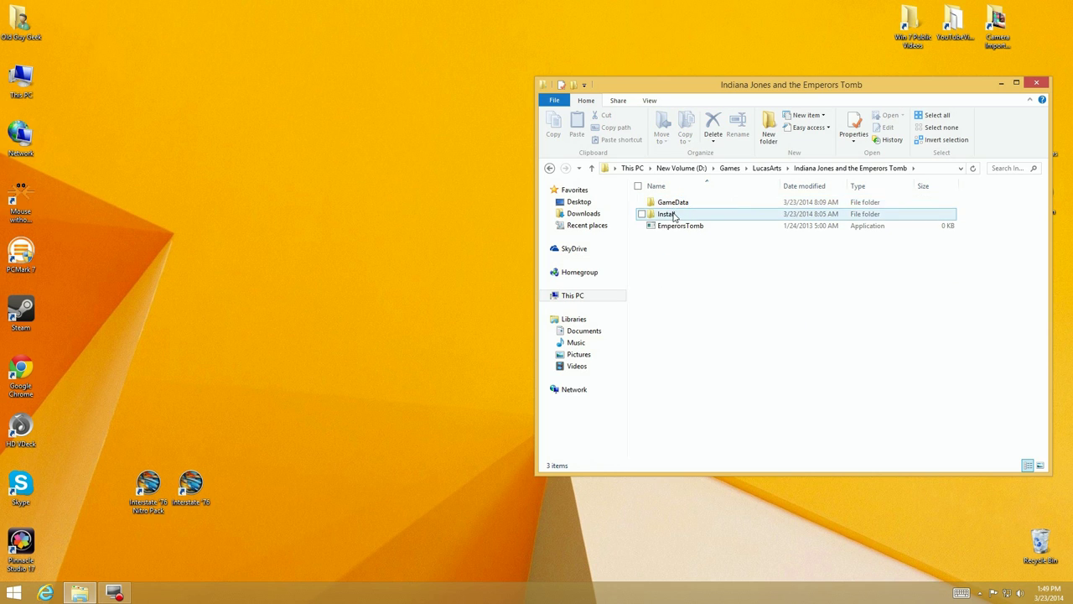
{"action": "left_click", "coordinate": [700, 228]}
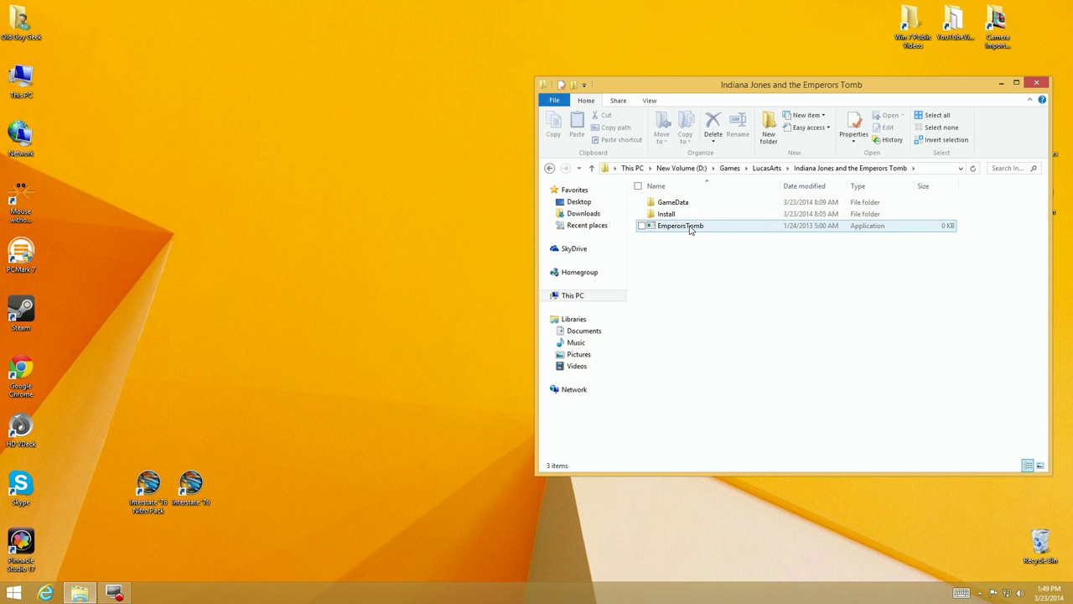
{"action": "double_click", "coordinate": [672, 203]}
{"action": "double_click", "coordinate": [669, 202]}
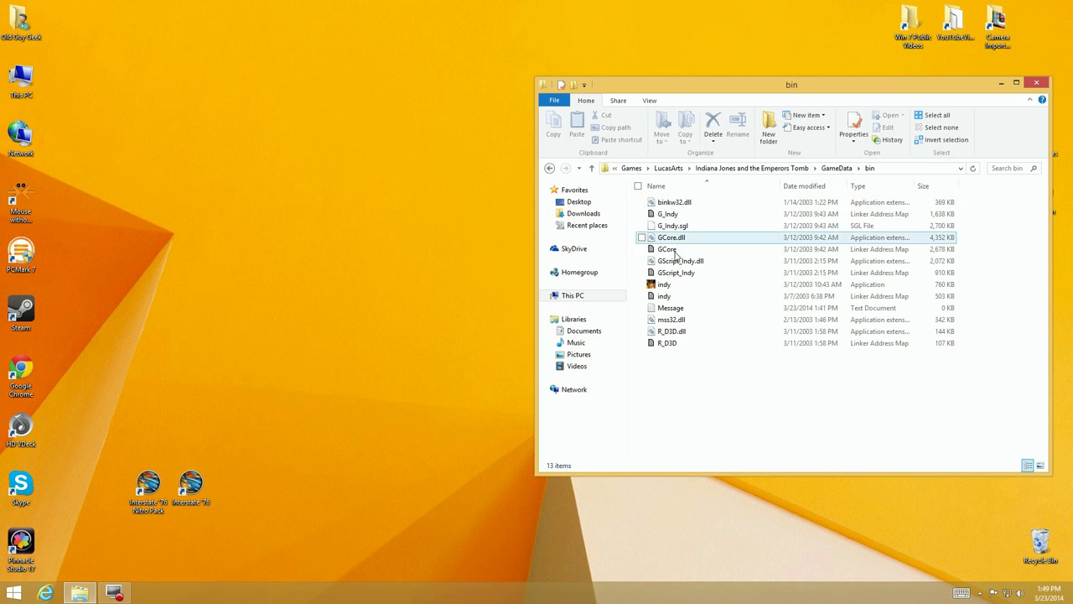
{"action": "left_click", "coordinate": [652, 285]}
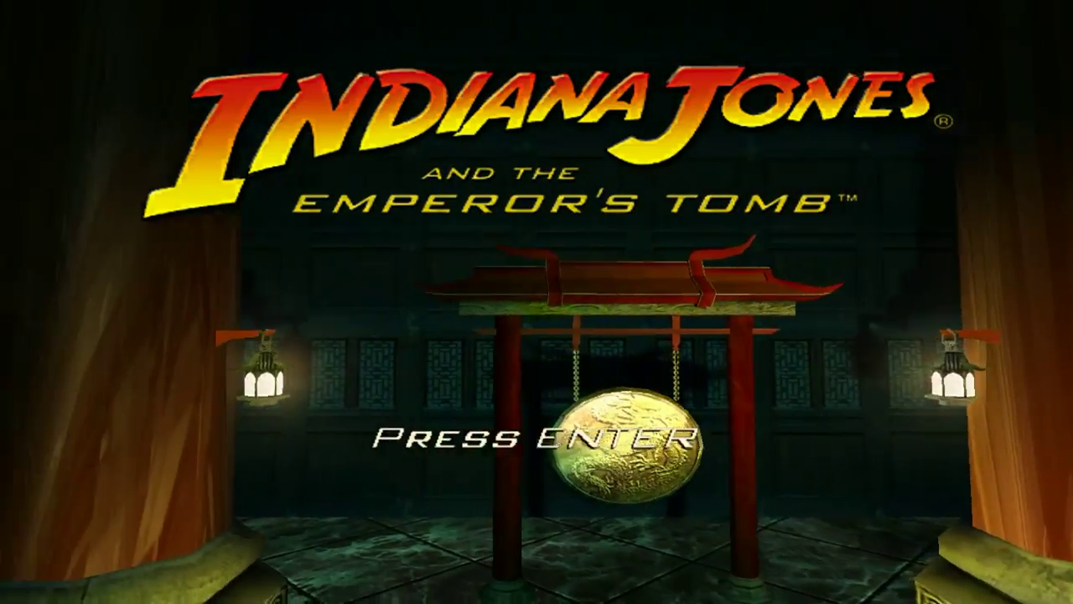
Pass the title screen and open the Display settings in the game's Options
{"action": "key", "text": "Return"}
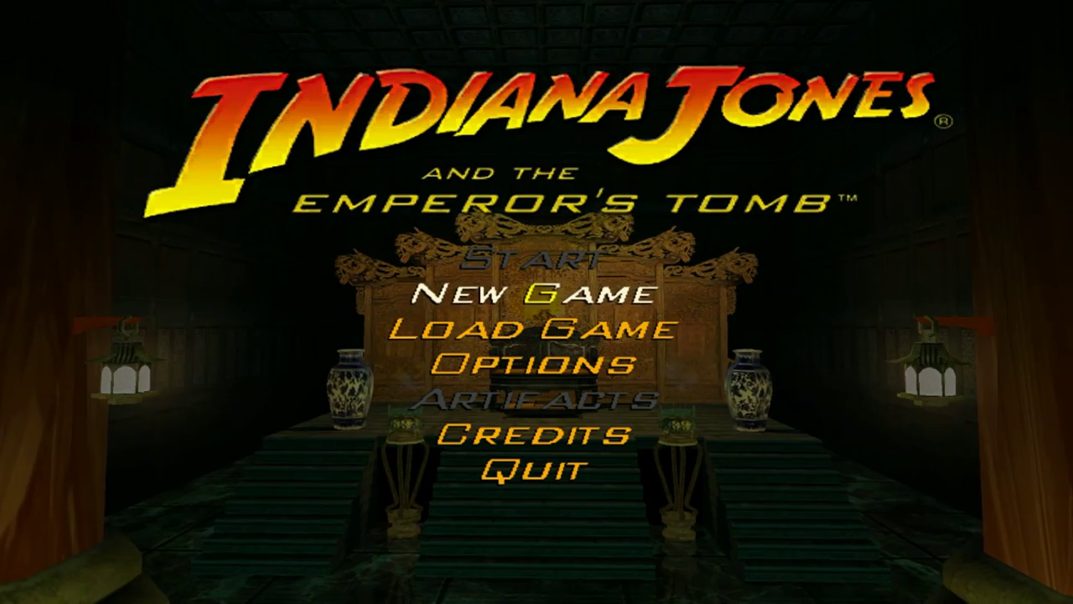
{"action": "key", "text": "Return"}
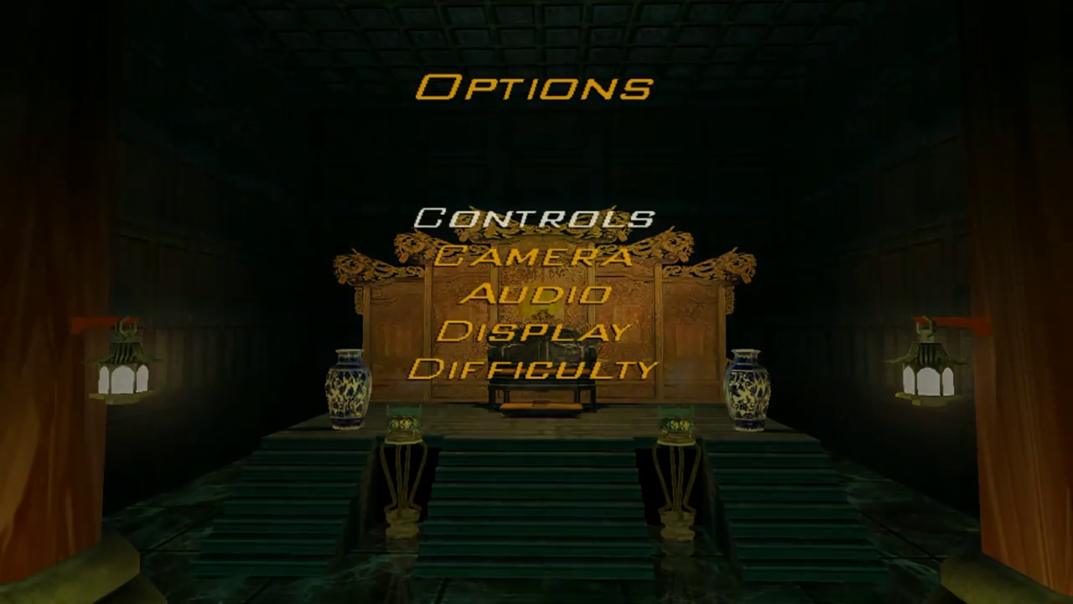
{"action": "key", "text": "Down"}
{"action": "key", "text": "Down"}
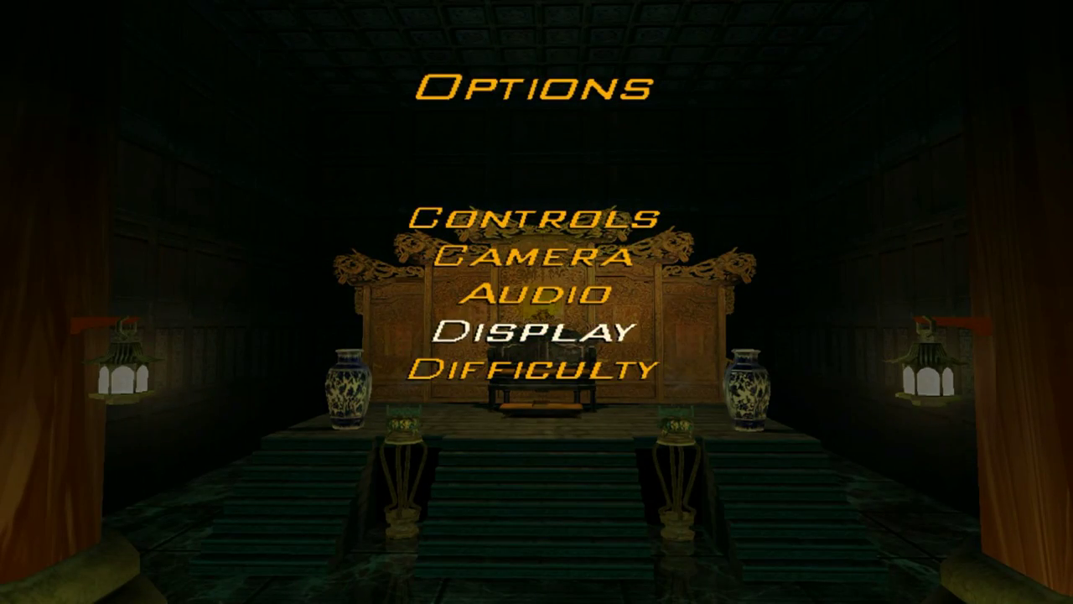
{"action": "key", "text": "Return"}
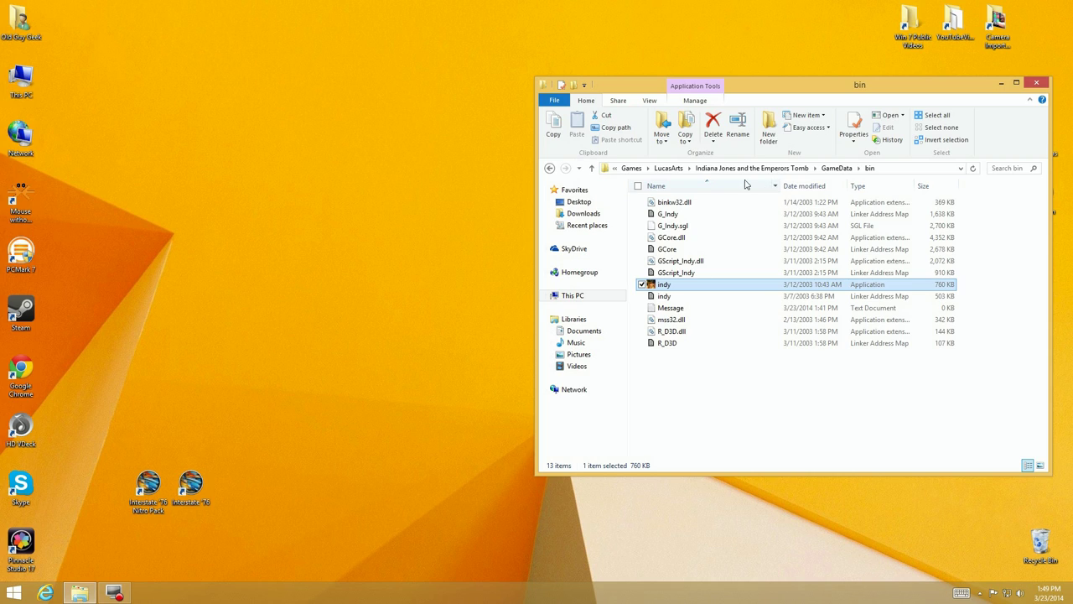
Return to the game's GameData\bin folder by way of D:\Games\LucasArts and pin the indy application to Start
{"action": "left_click", "coordinate": [671, 169]}
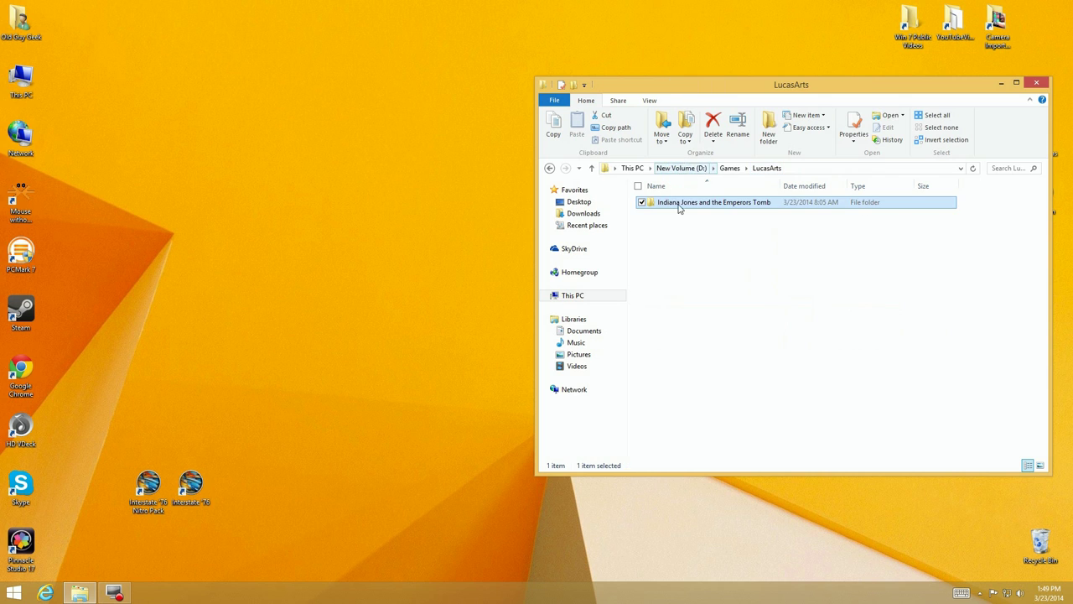
{"action": "left_click", "coordinate": [730, 167]}
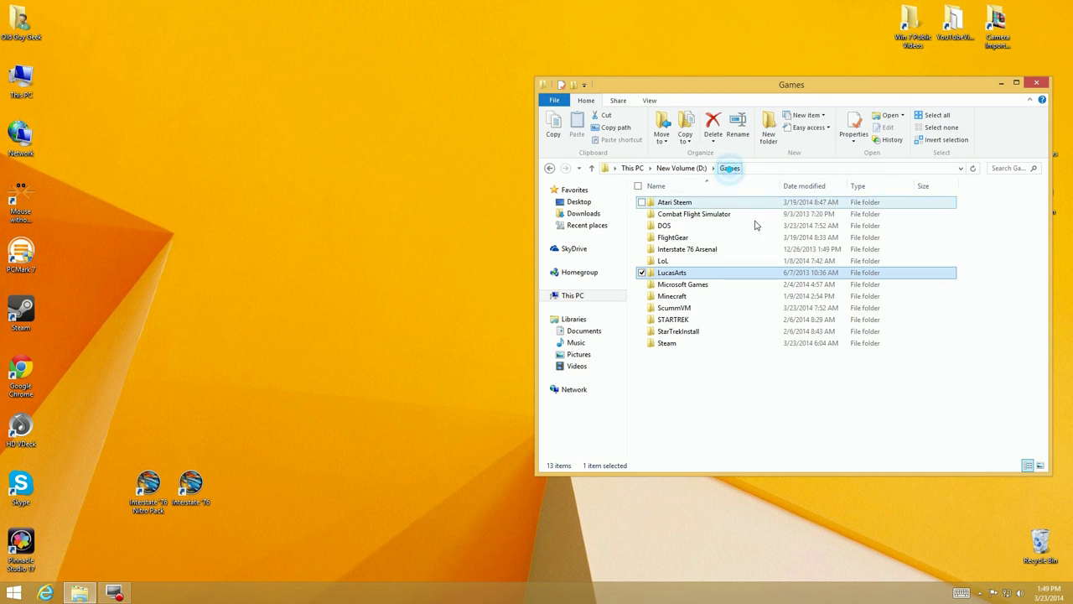
{"action": "double_click", "coordinate": [676, 275]}
{"action": "double_click", "coordinate": [691, 210]}
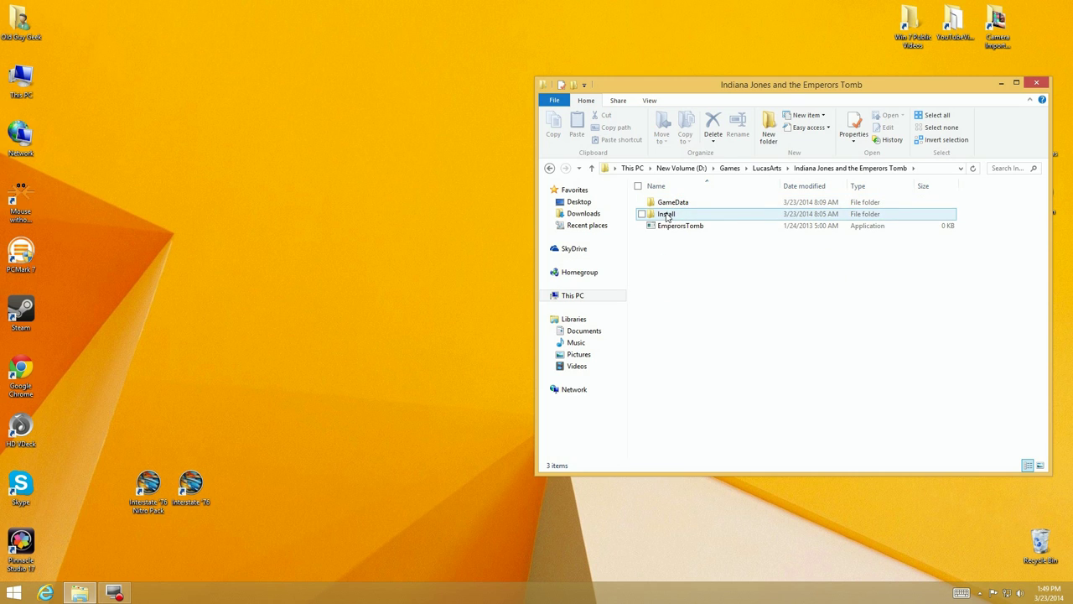
{"action": "double_click", "coordinate": [673, 203]}
{"action": "double_click", "coordinate": [671, 203]}
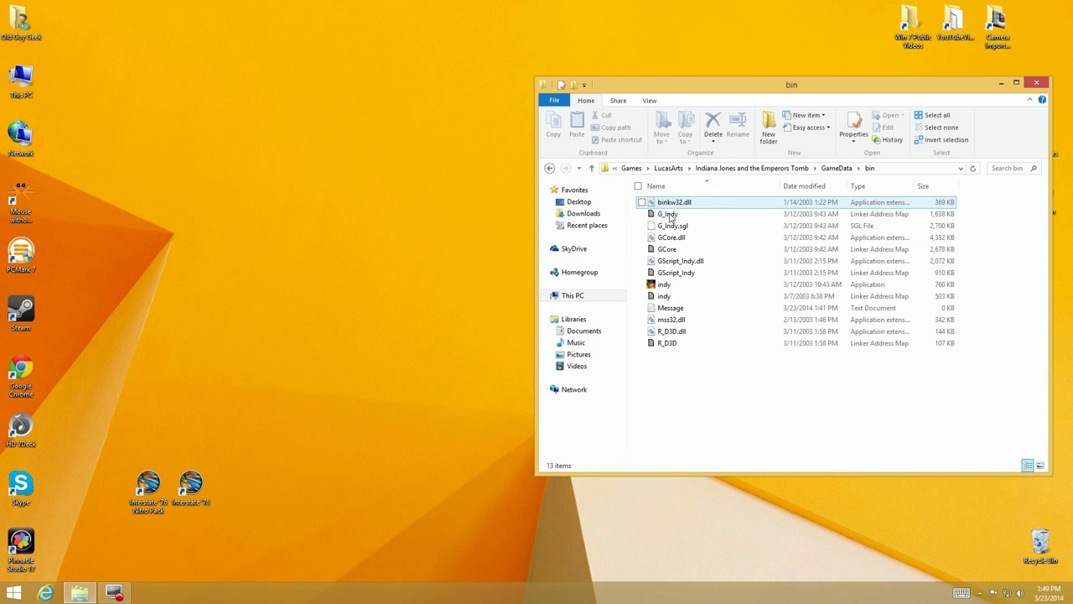
{"action": "right_click", "coordinate": [667, 286]}
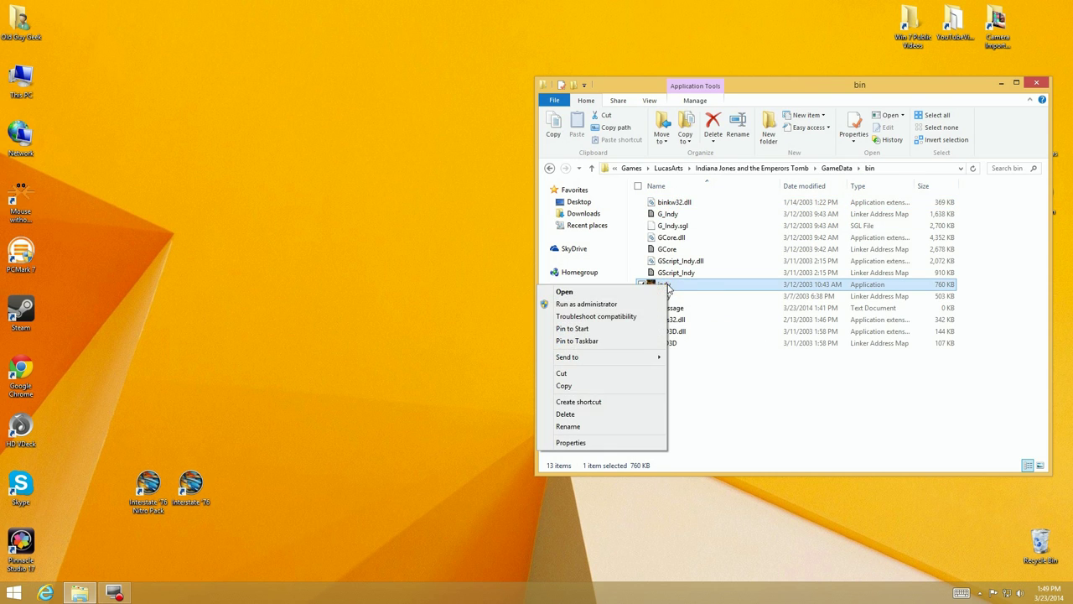
{"action": "left_click", "coordinate": [579, 330]}
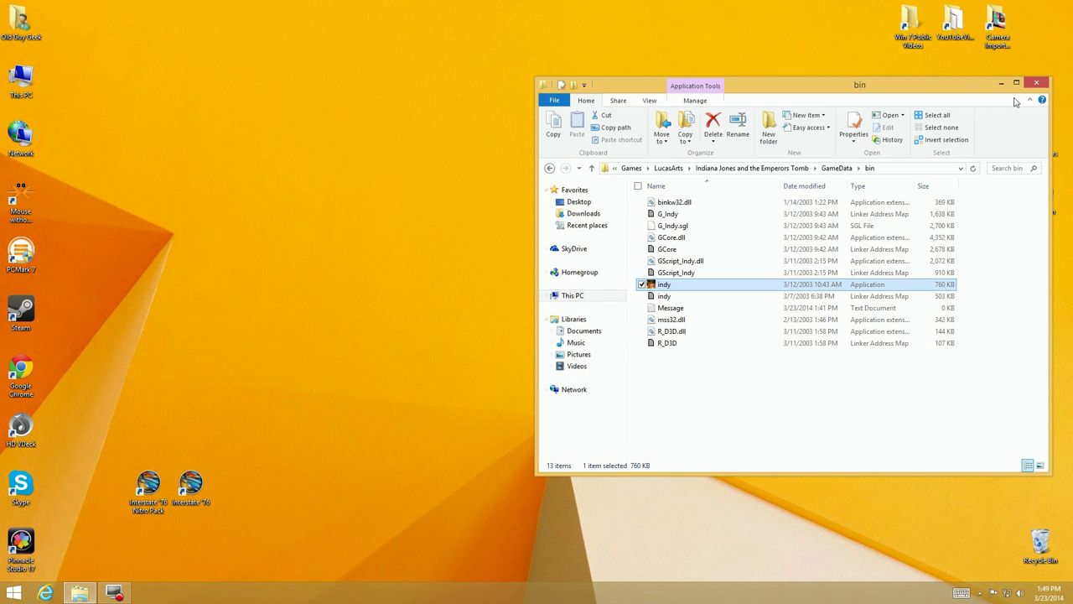
Close the bin folder window and move the indy tile on Start into the Legacy group, below T1hour
{"action": "left_click", "coordinate": [1038, 84]}
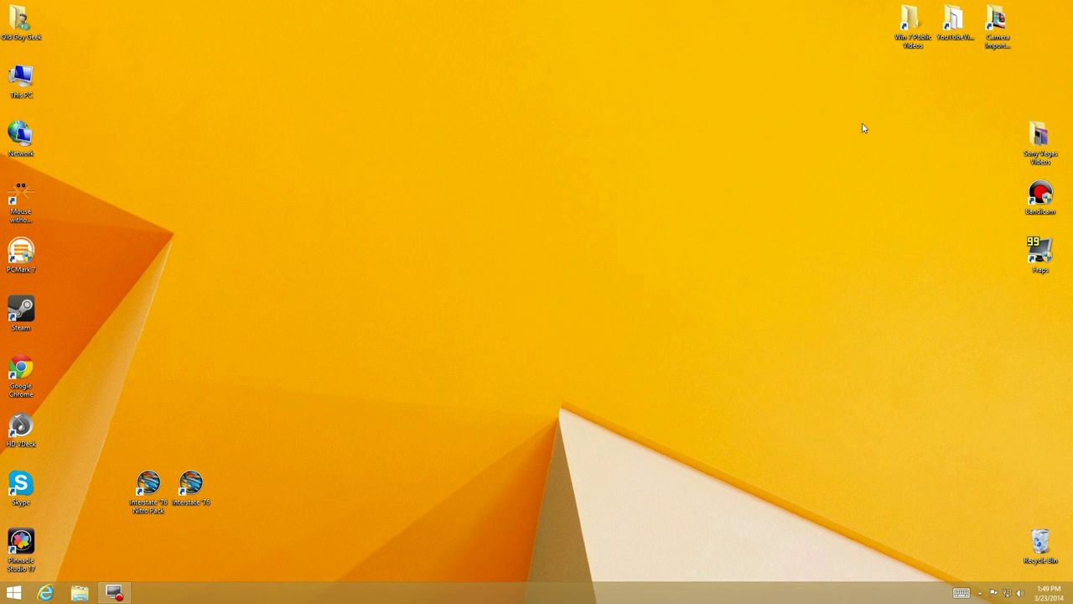
{"action": "left_click", "coordinate": [13, 593]}
{"action": "left_click_drag", "start_coordinate": [217, 600], "coordinate": [847, 600]}
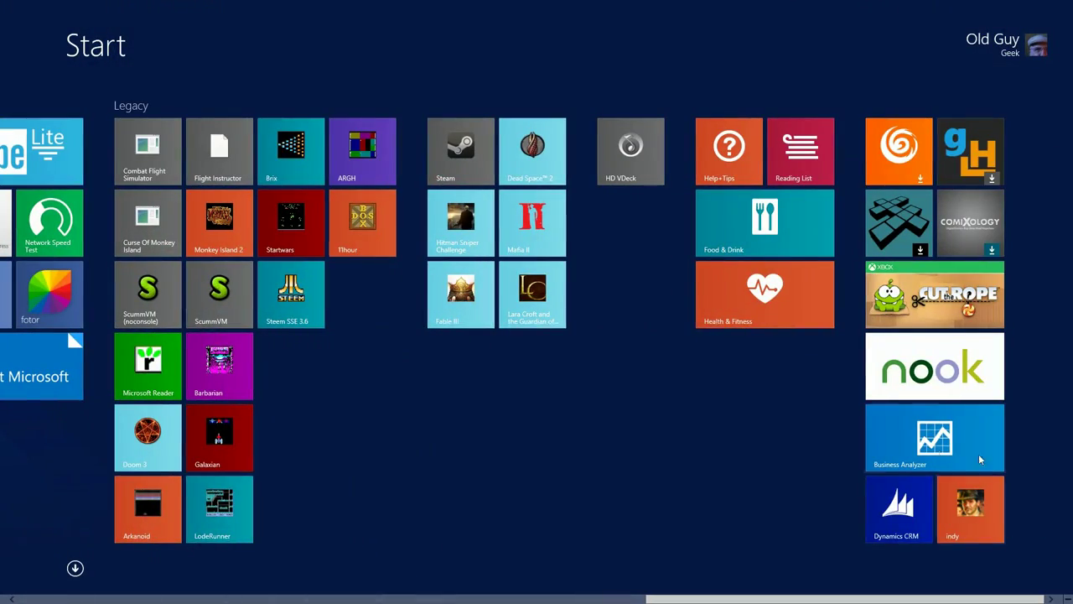
{"action": "left_click_drag", "start_coordinate": [989, 511], "coordinate": [352, 290]}
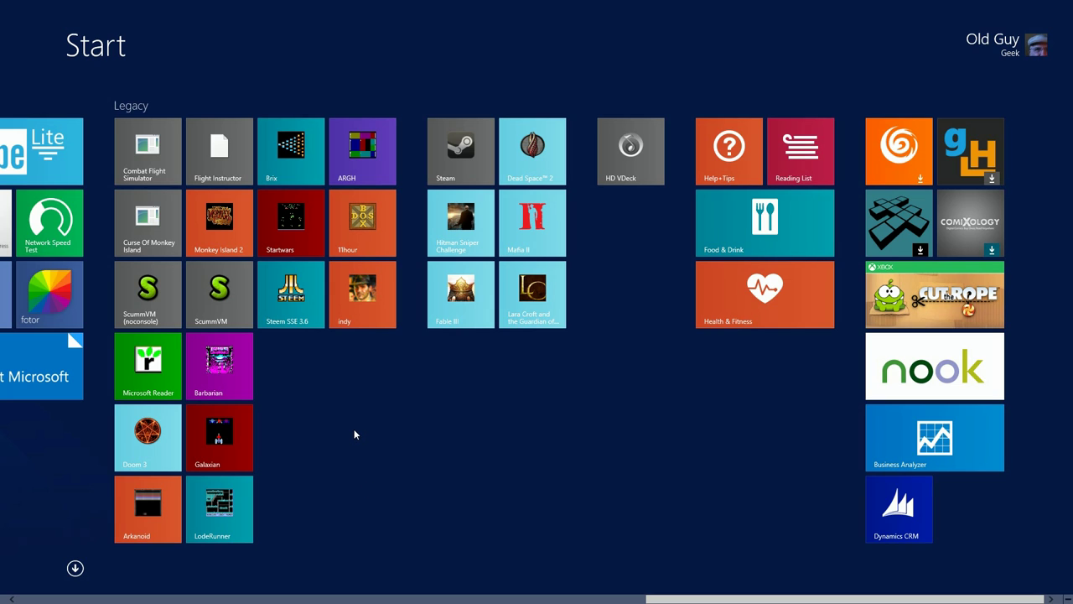
Open the LucasArts support page for The Emperor's Tomb from the Bing results and try the English download of the 1.01 update
{"action": "mouse_move", "coordinate": [3, 600]}
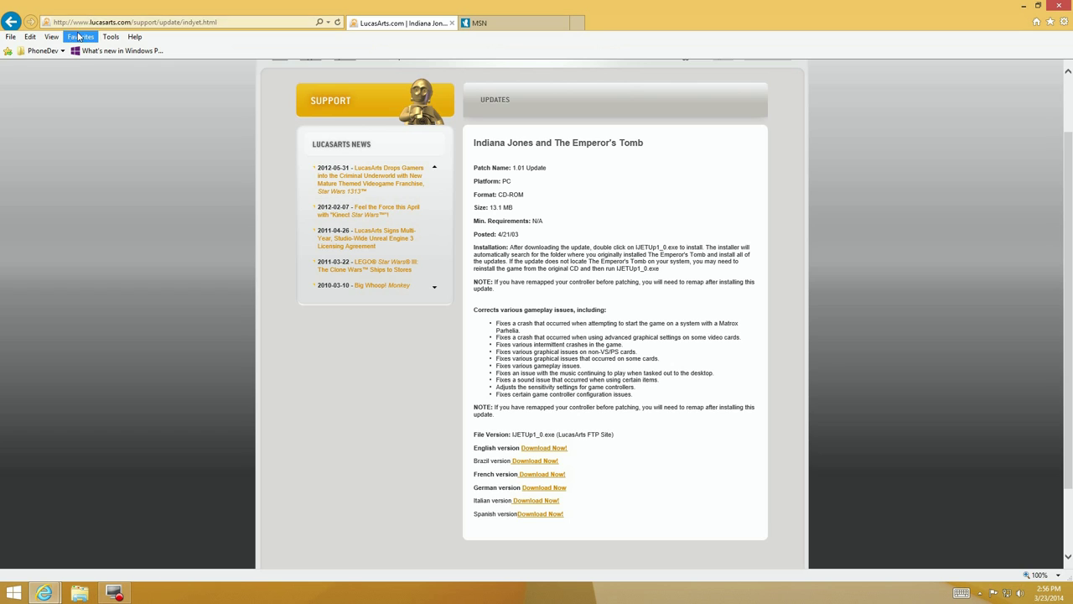
{"action": "left_click", "coordinate": [11, 21]}
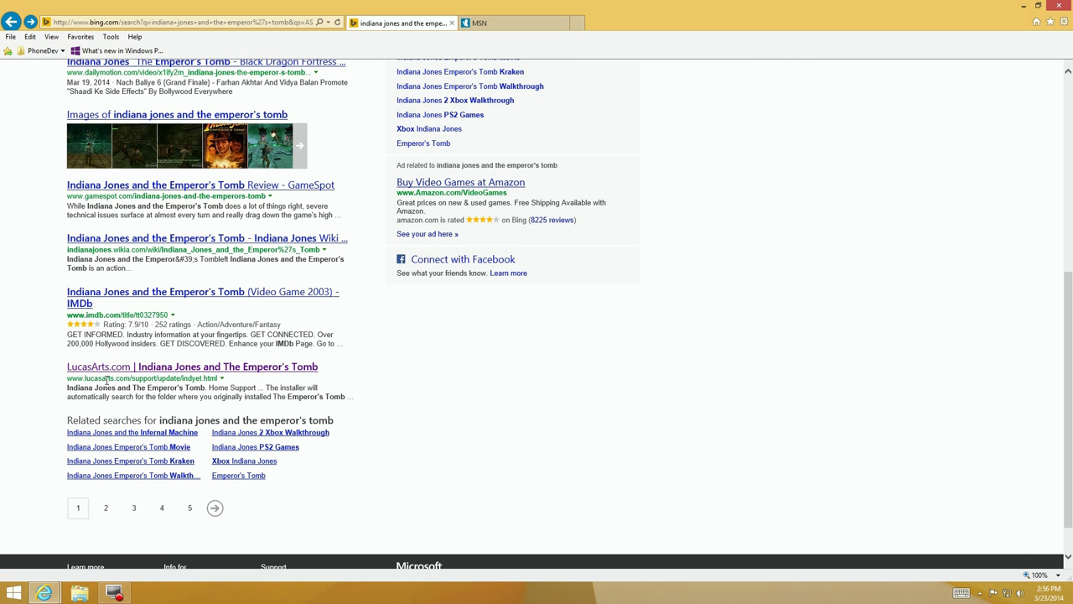
{"action": "left_click", "coordinate": [220, 369]}
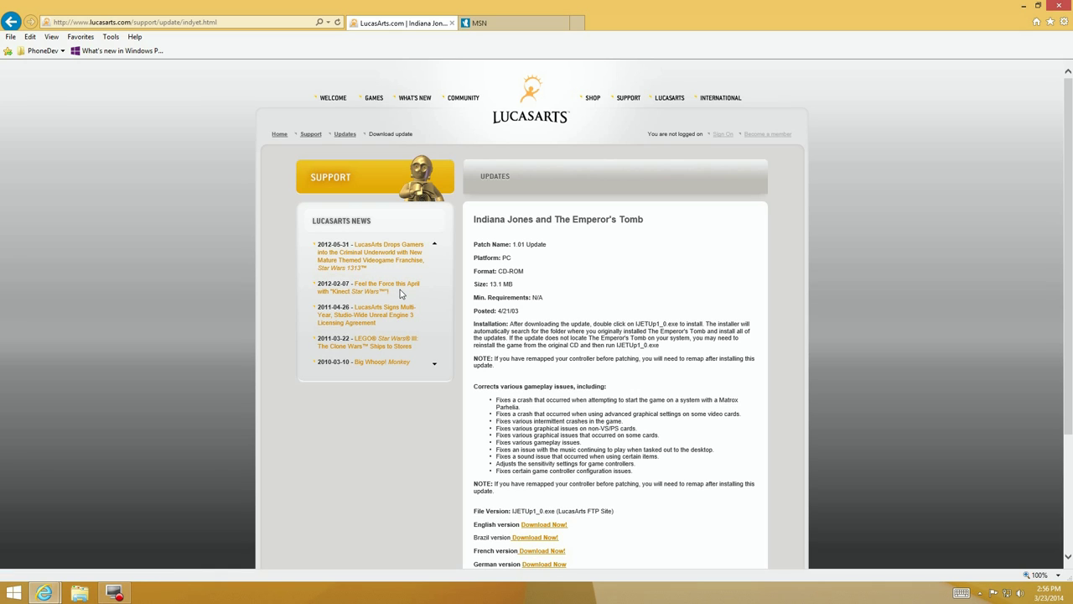
{"action": "left_click_drag", "start_coordinate": [520, 313], "coordinate": [484, 311]}
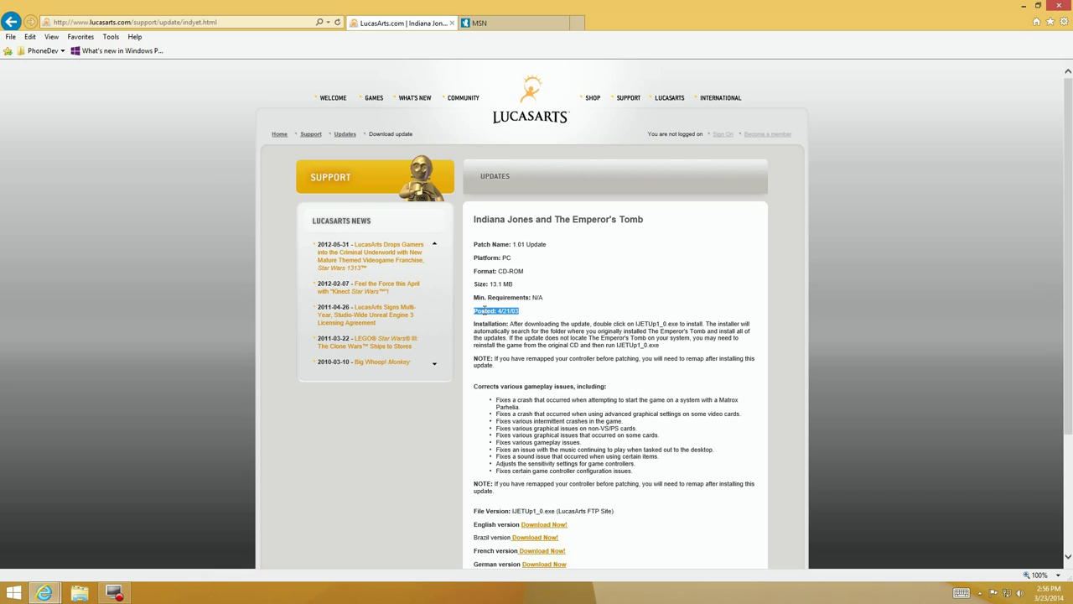
{"action": "left_click", "coordinate": [549, 525]}
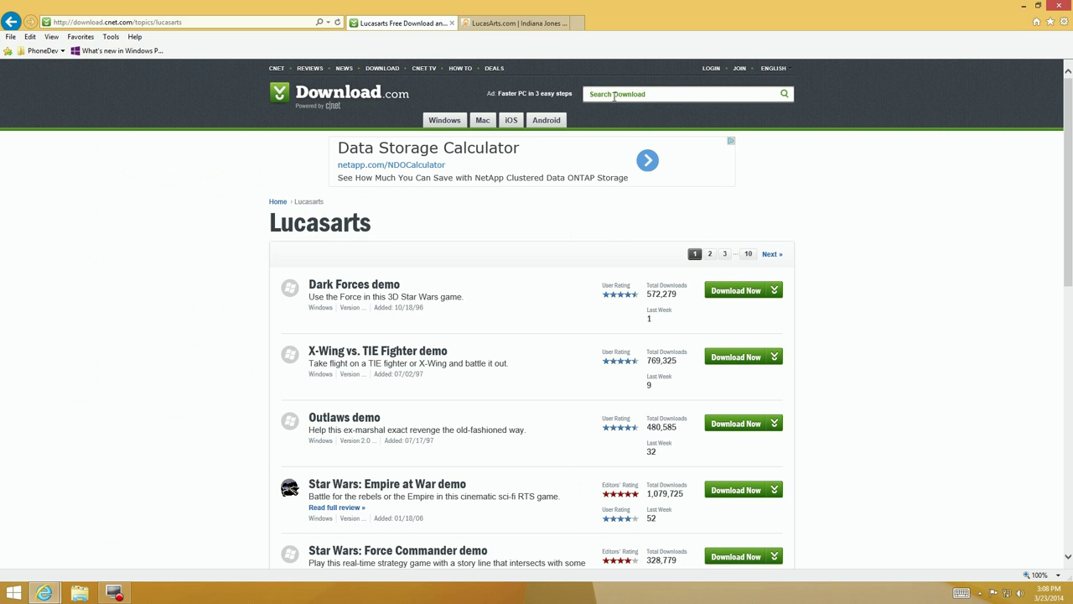
Search Download.com for "indiana jones", limited to Windows software
{"action": "left_click", "coordinate": [617, 92]}
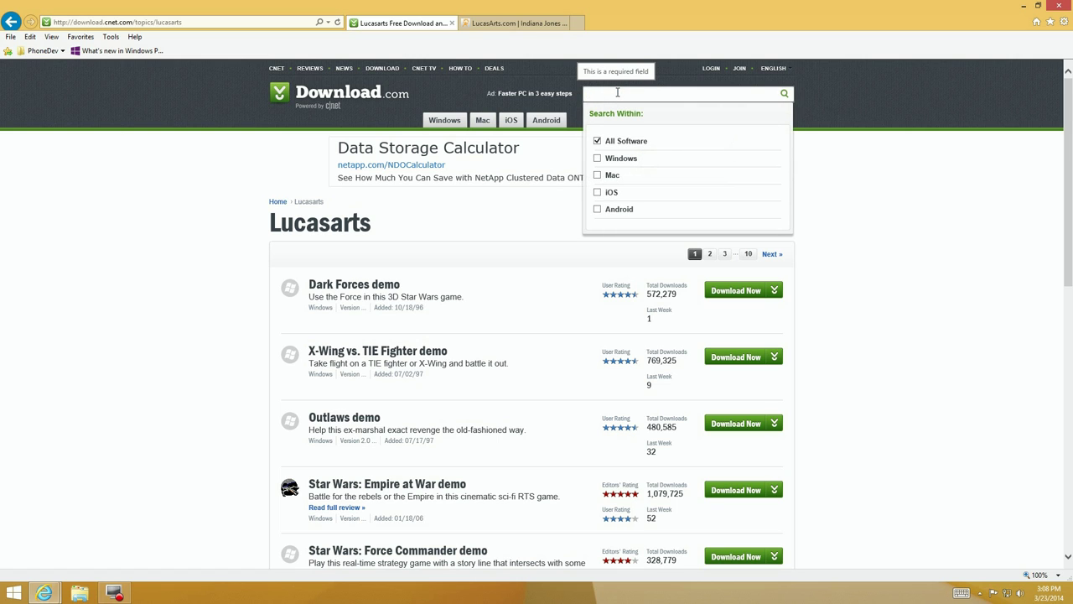
{"action": "type", "text": "indiana jones"}
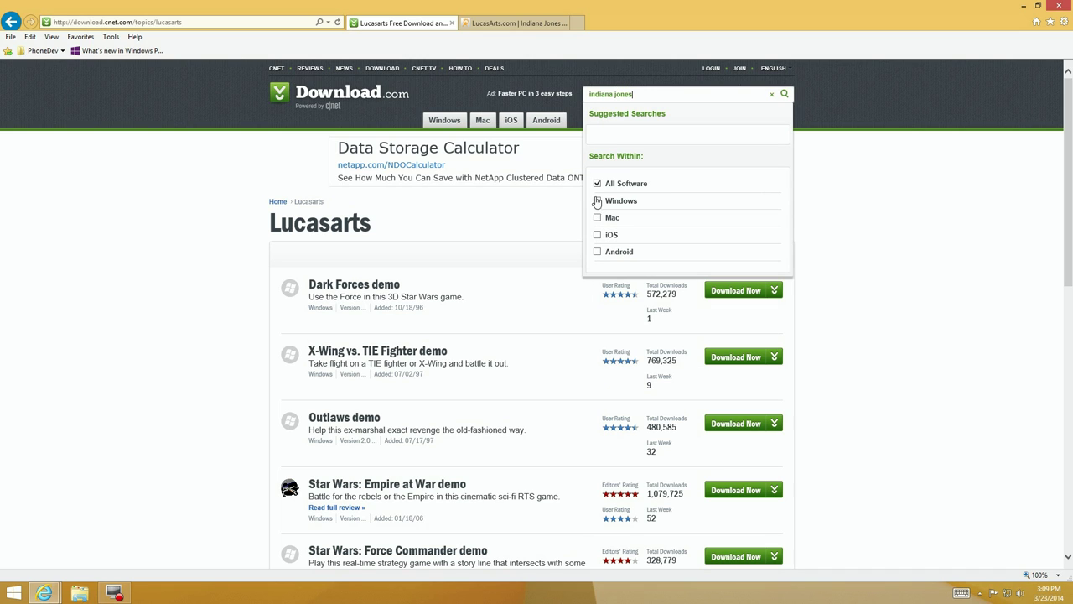
{"action": "left_click", "coordinate": [597, 200]}
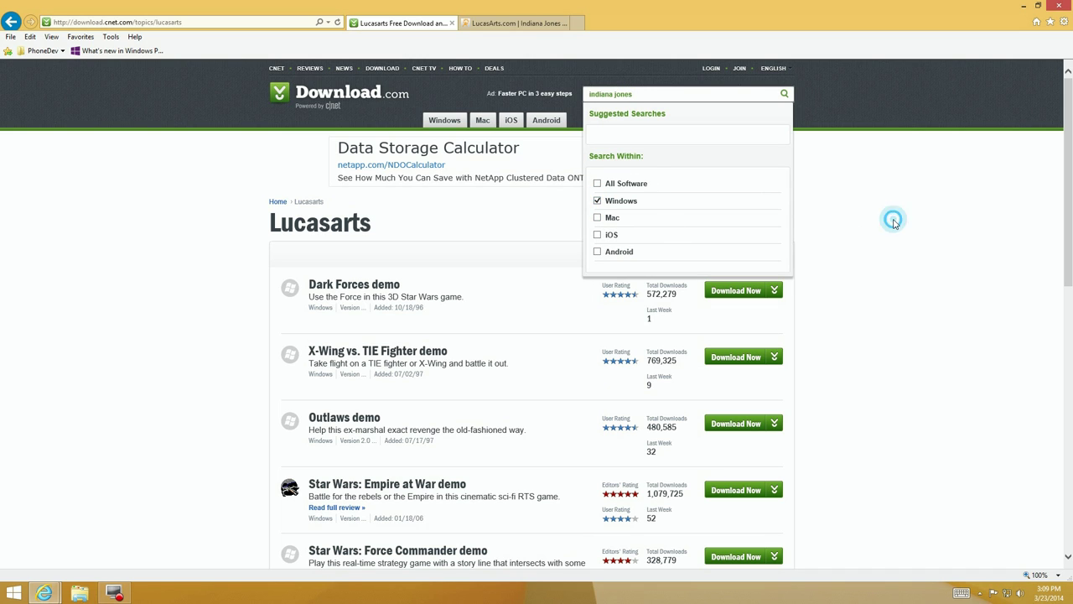
{"action": "left_click", "coordinate": [753, 144]}
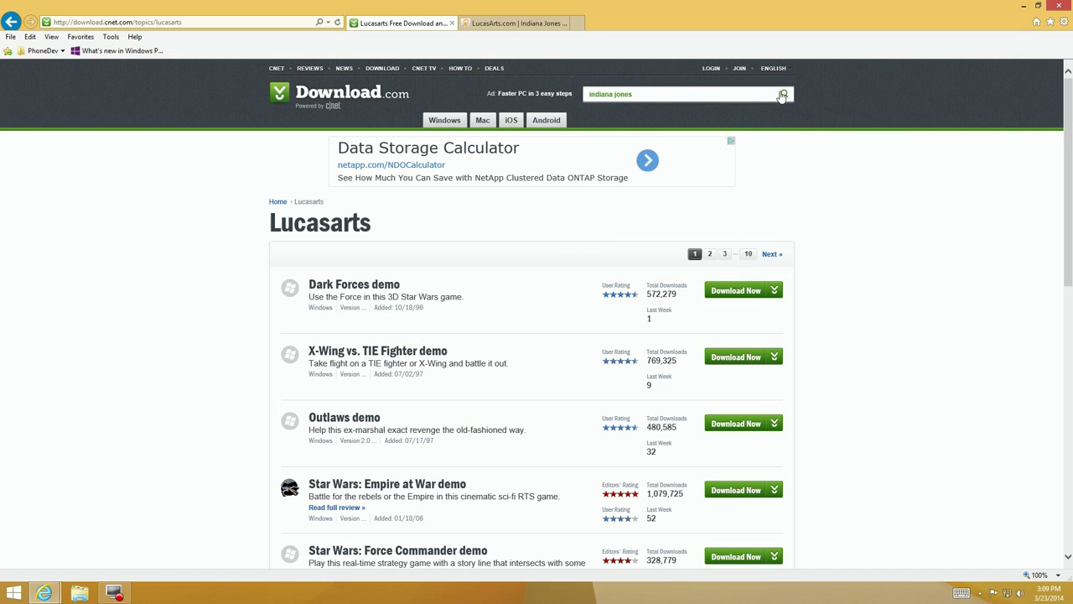
{"action": "left_click", "coordinate": [782, 95]}
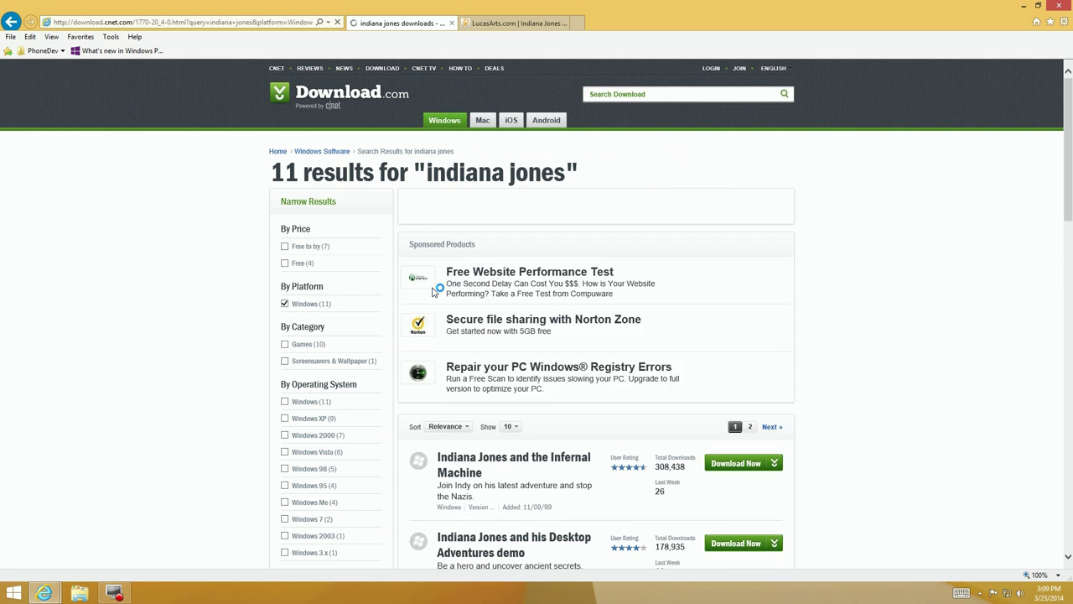
Download the Indiana Jones and the Emperor's Tomb v1.01 patch from the search results, run its Download.com installer and allow it to start
{"action": "scroll", "coordinate": [592, 415], "scroll_direction": "down", "scroll_amount": 4}
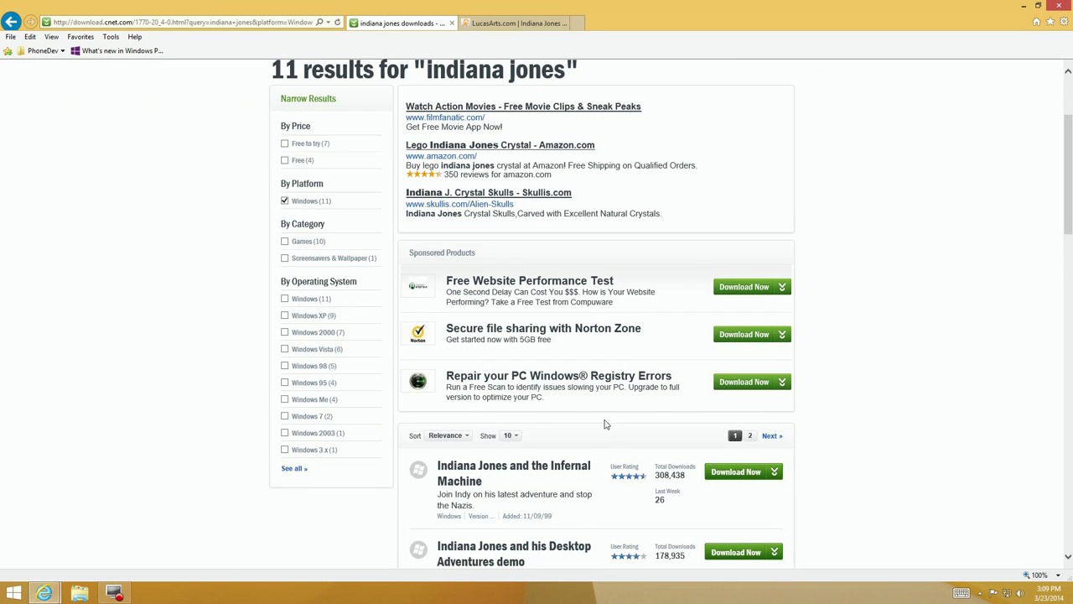
{"action": "scroll", "coordinate": [512, 338], "scroll_direction": "down", "scroll_amount": 3}
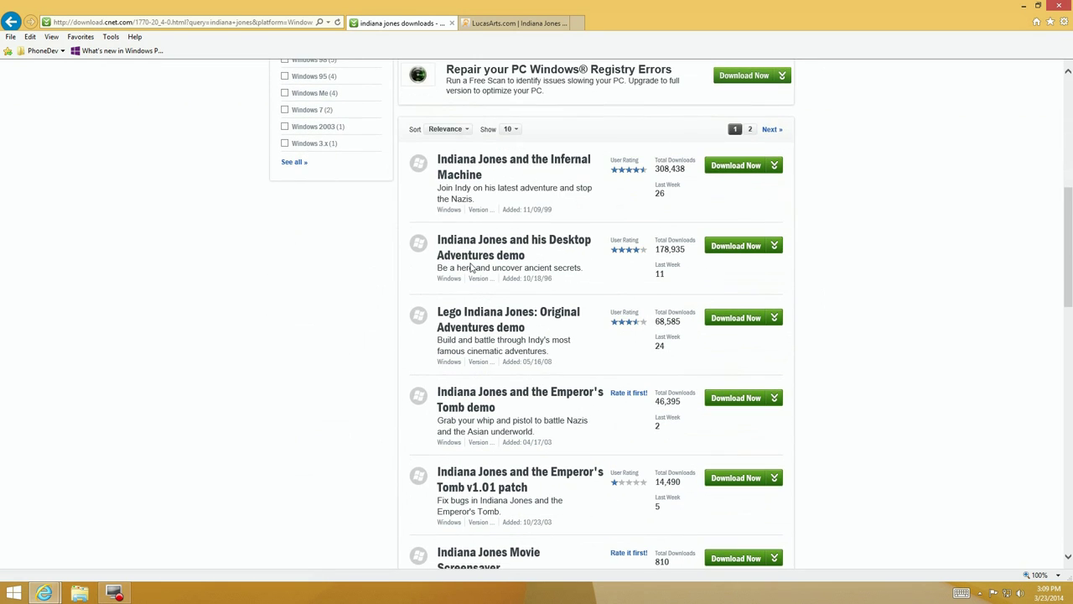
{"action": "scroll", "coordinate": [524, 373], "scroll_direction": "down", "scroll_amount": 3}
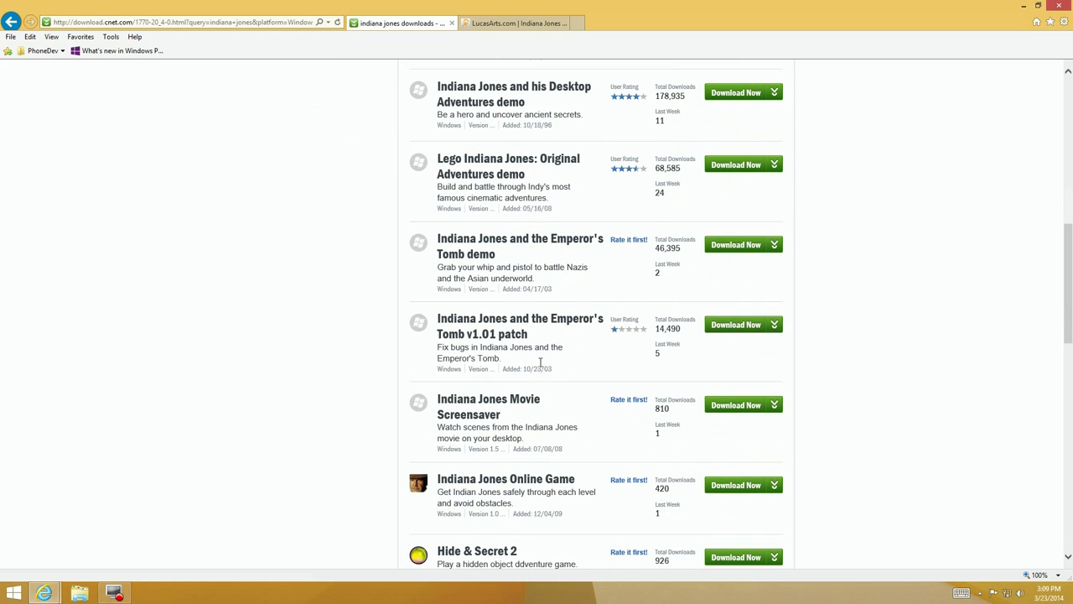
{"action": "left_click", "coordinate": [719, 325]}
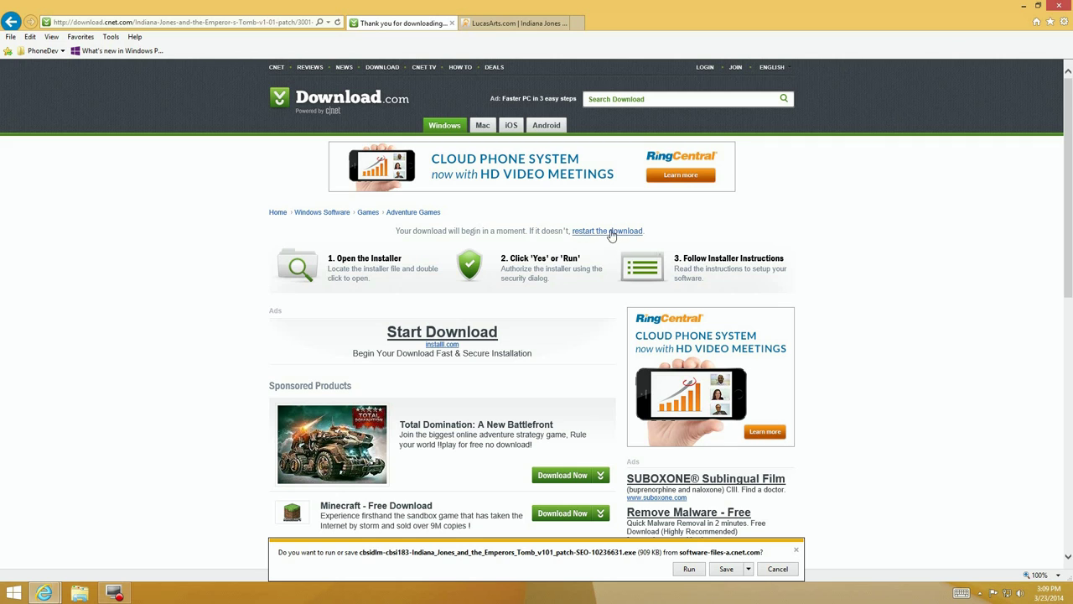
{"action": "left_click", "coordinate": [688, 571]}
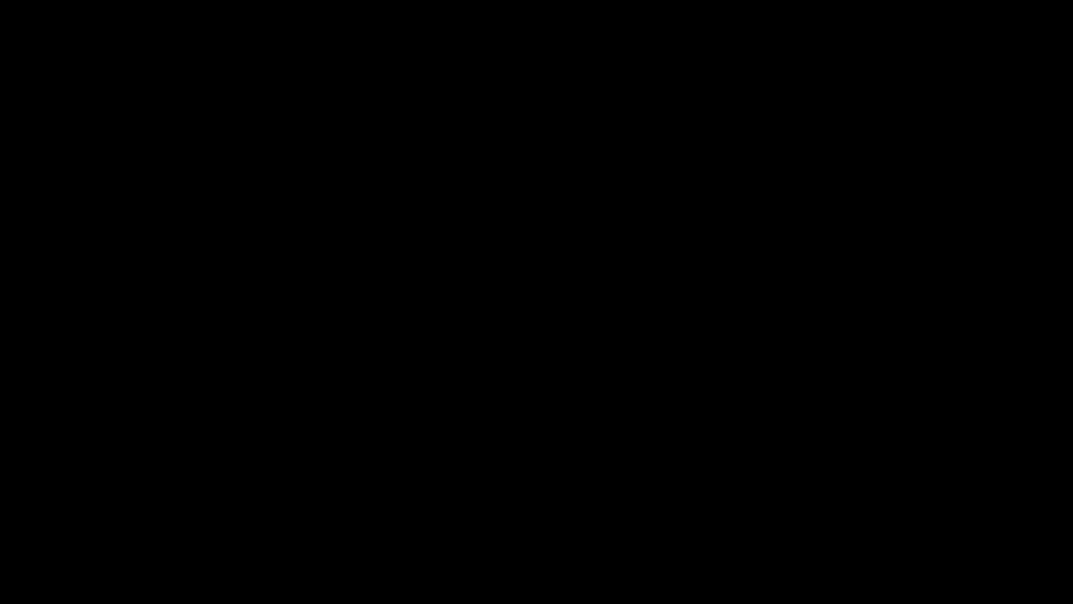
{"action": "left_click", "coordinate": [590, 322]}
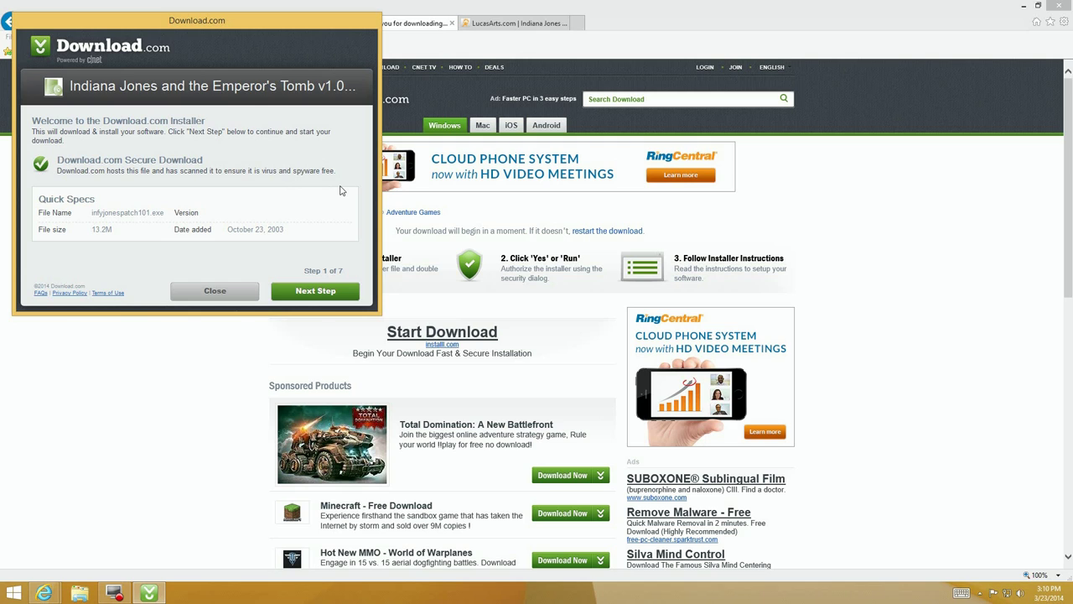
Go through the Download.com installer, declining the Search Protect, OutfoxTV, driver update and MyPCBackup offers, and postpone the patch installation
{"action": "left_click", "coordinate": [315, 291]}
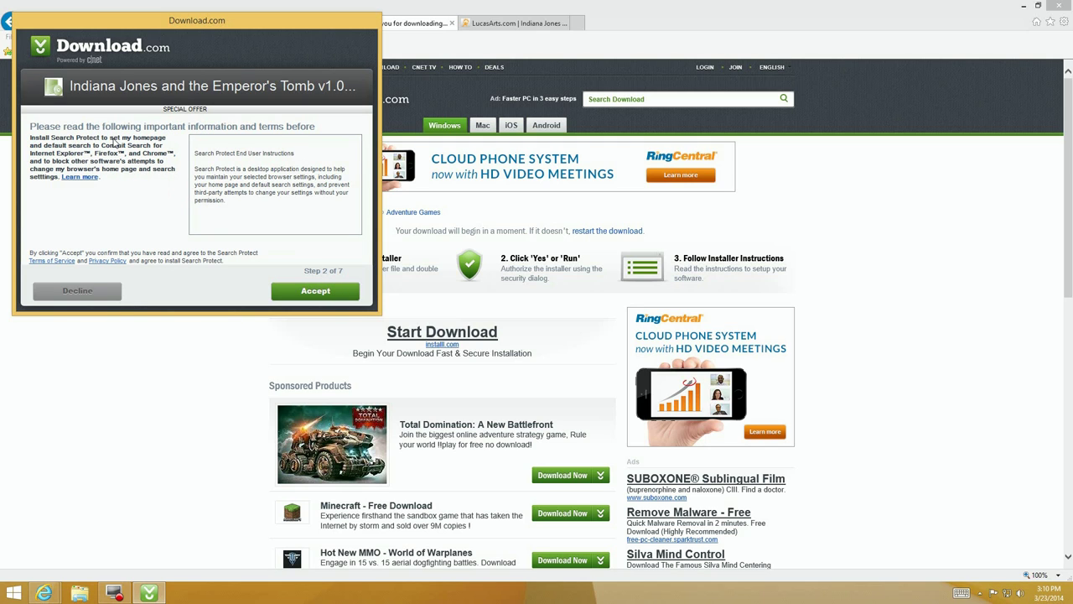
{"action": "left_click", "coordinate": [74, 291]}
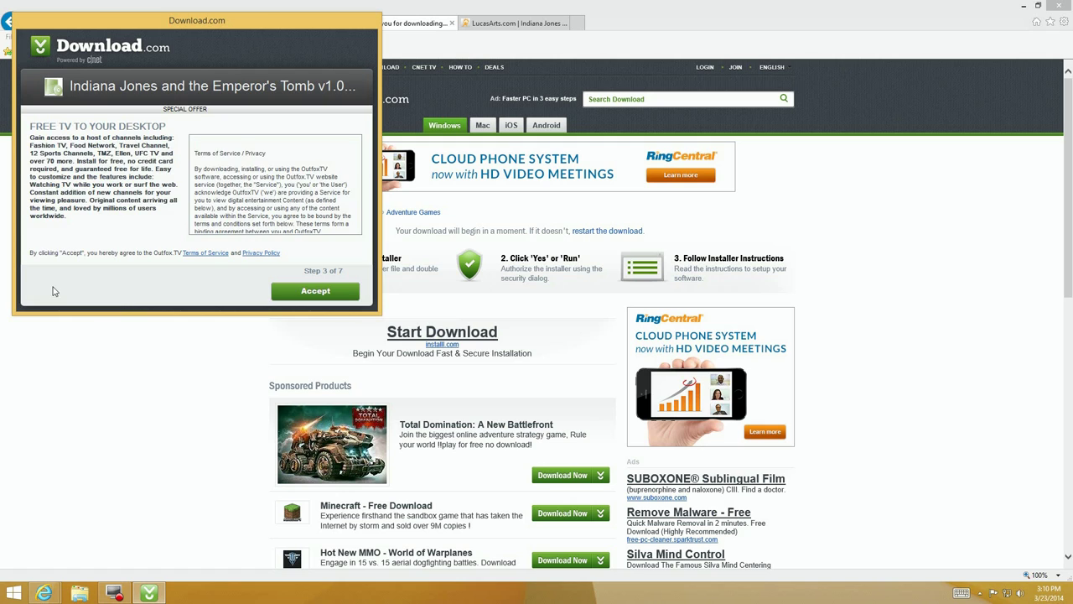
{"action": "left_click", "coordinate": [56, 291]}
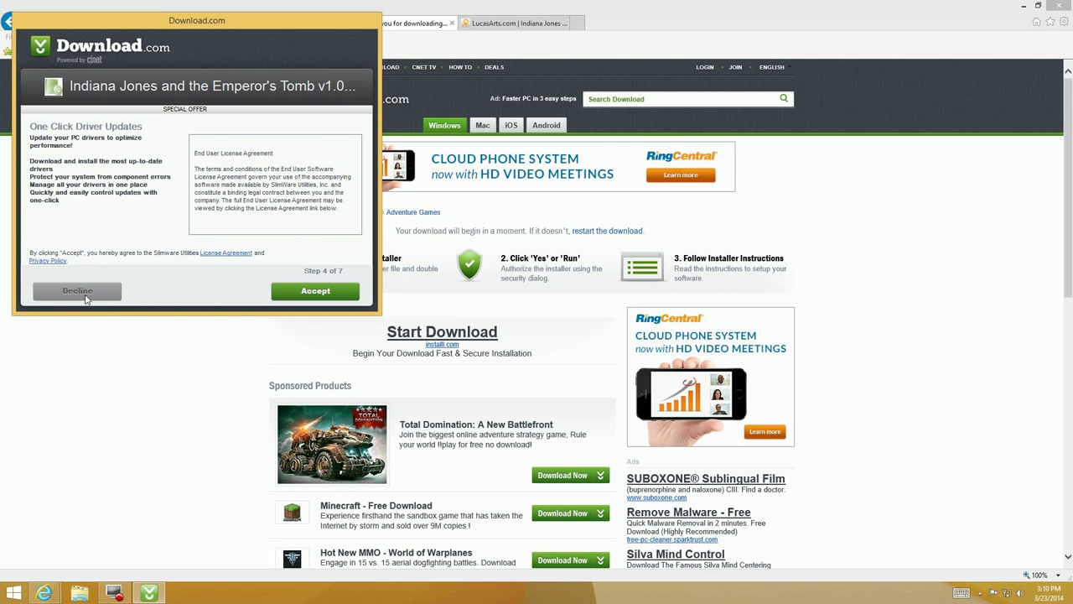
{"action": "left_click", "coordinate": [77, 291]}
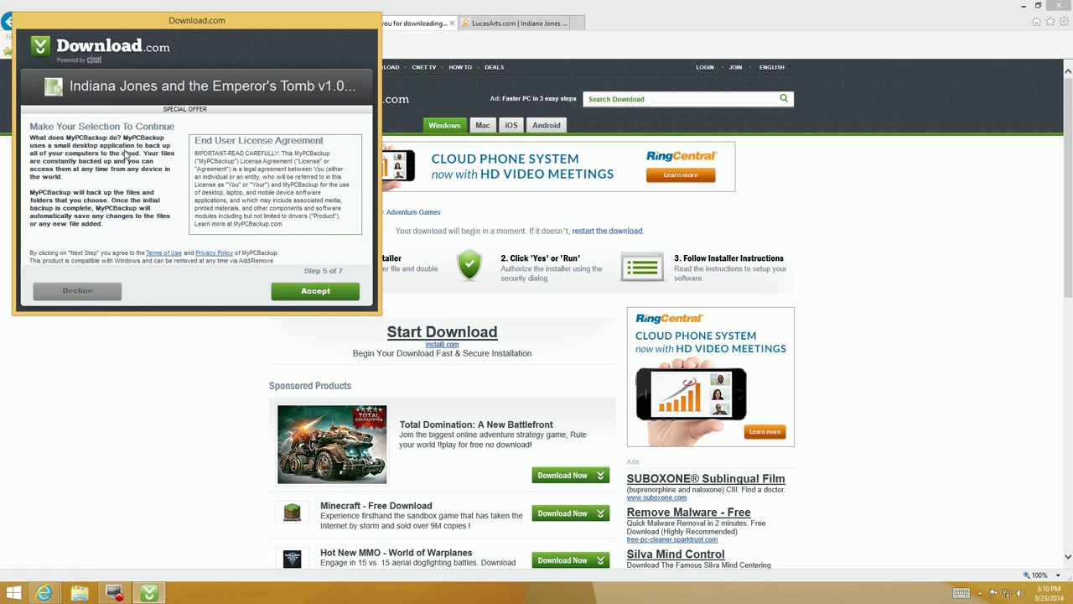
{"action": "left_click", "coordinate": [82, 293]}
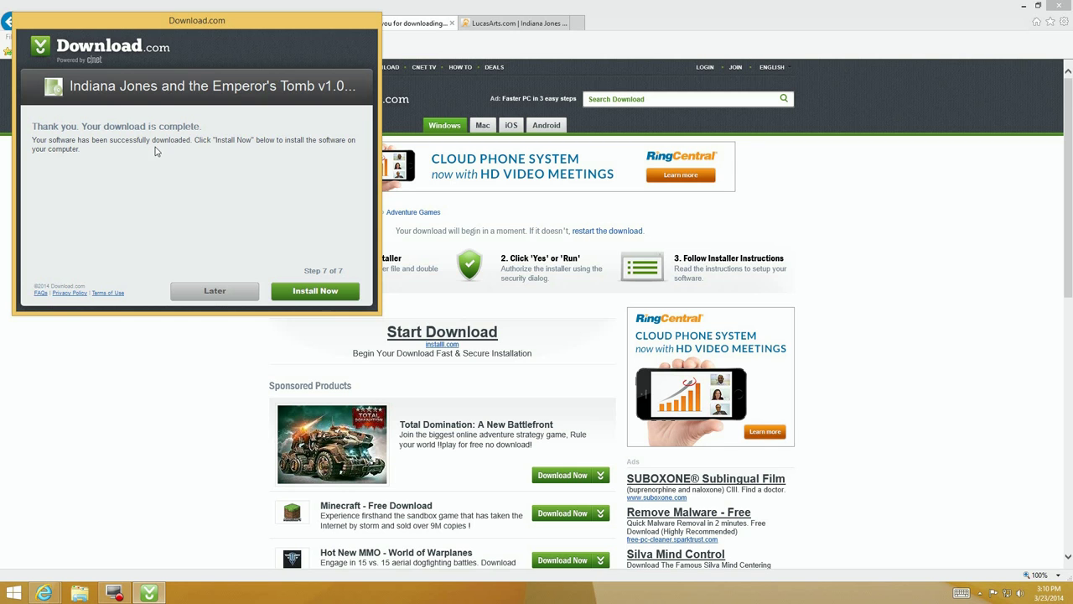
{"action": "left_click", "coordinate": [210, 290]}
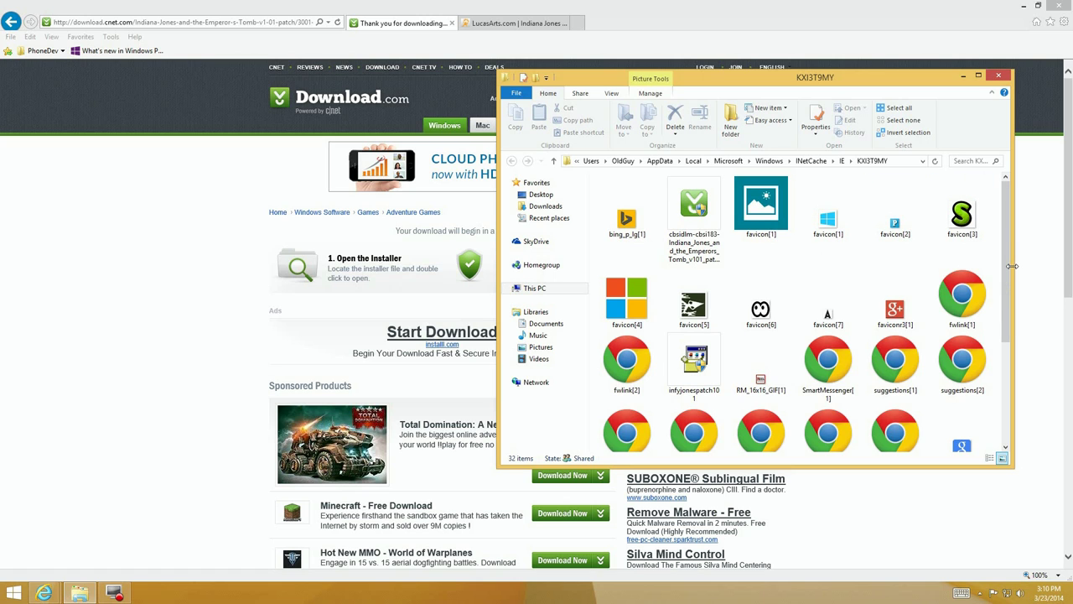
List the download folder's files in Details view and copy infyjonespatch101 into D:\Games\LucasArts\Indiana Jones and the Emperors Tomb
{"action": "left_click_drag", "start_coordinate": [1006, 268], "coordinate": [1020, 359]}
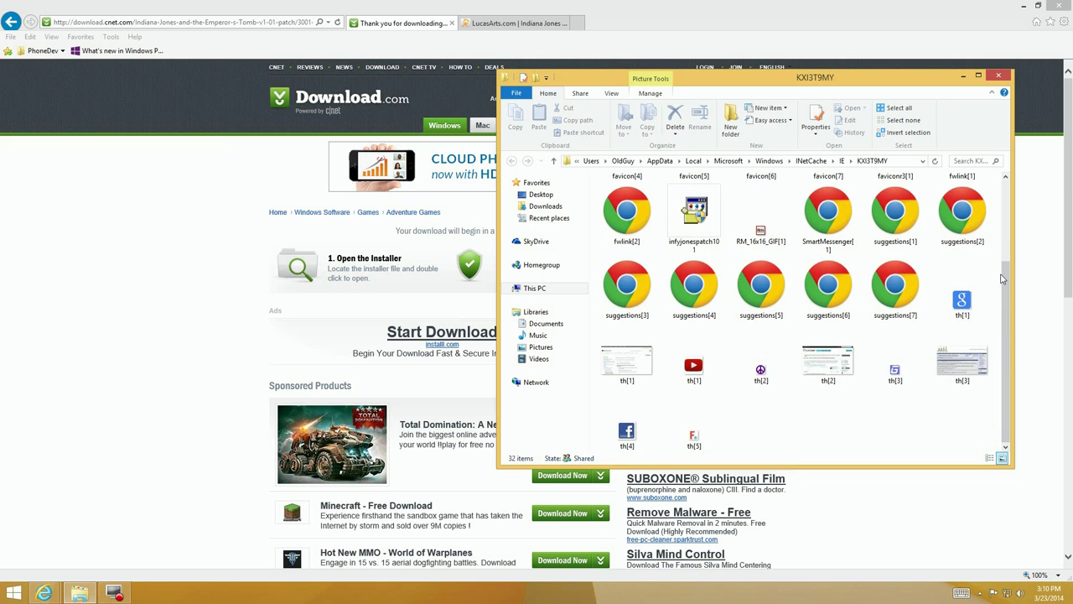
{"action": "scroll", "coordinate": [1002, 279], "scroll_direction": "up", "scroll_amount": 3}
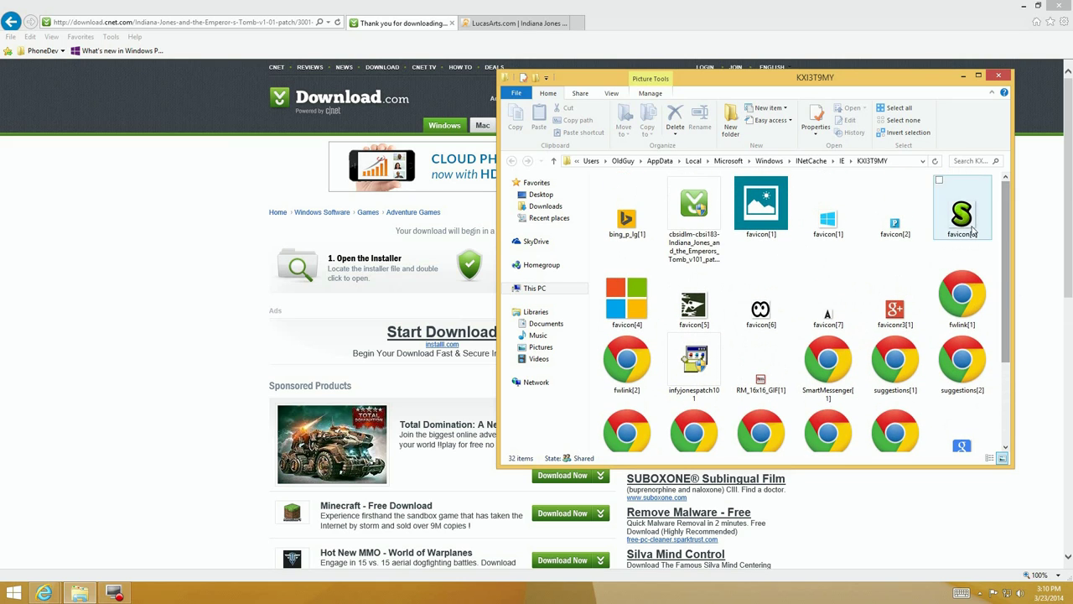
{"action": "left_click", "coordinate": [990, 458]}
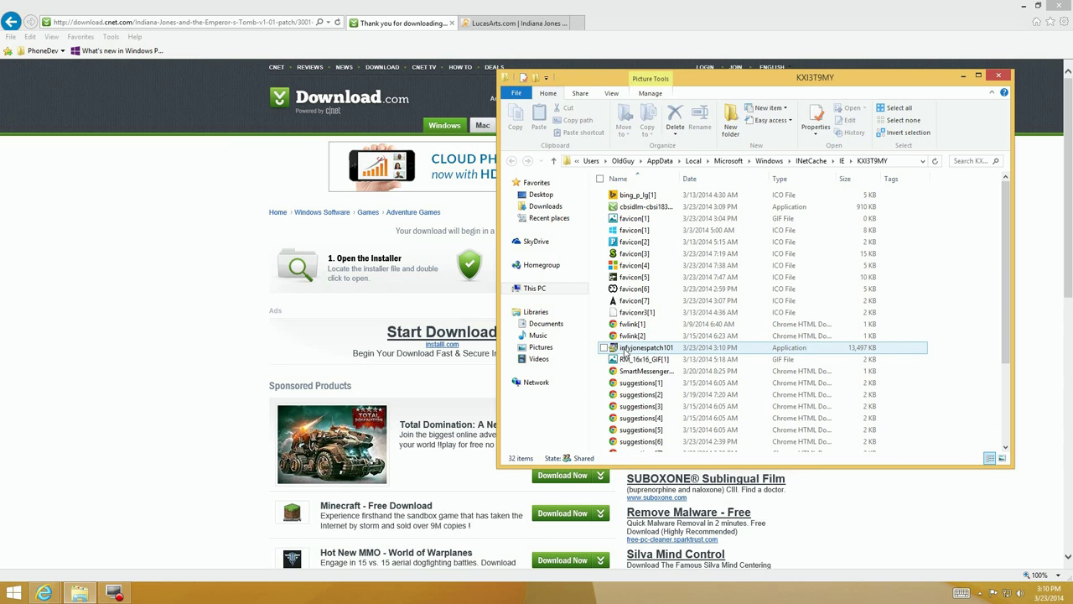
{"action": "mouse_move", "coordinate": [626, 352]}
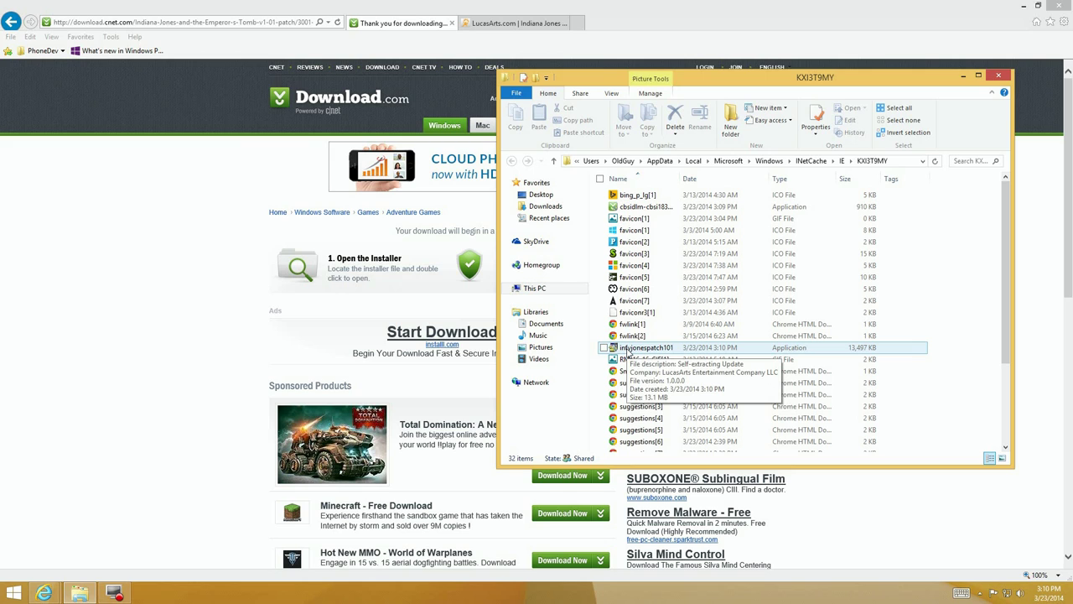
{"action": "left_click", "coordinate": [629, 352]}
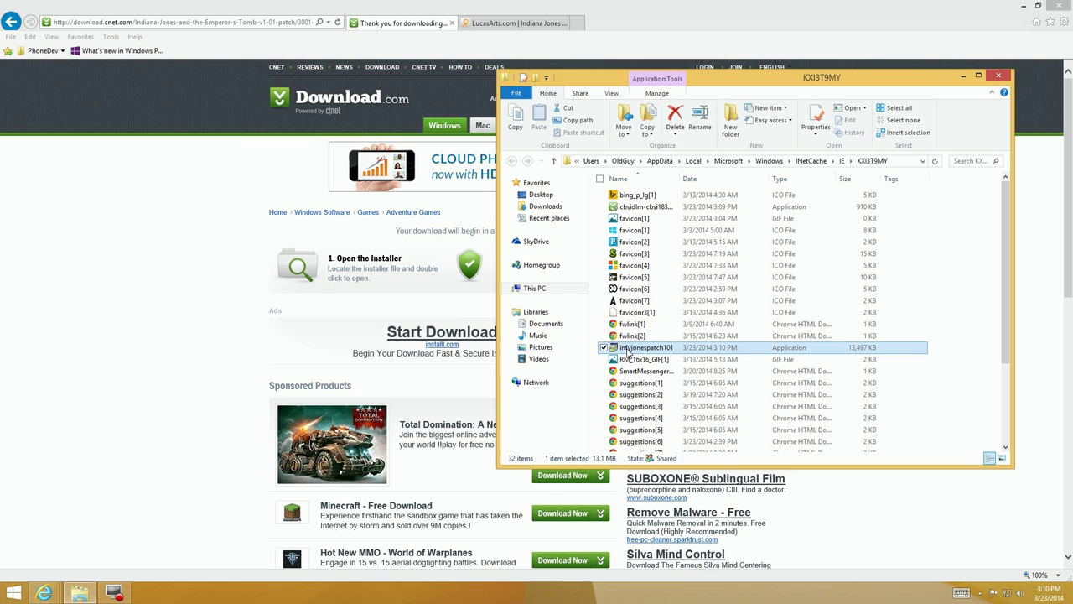
{"action": "left_click_drag", "start_coordinate": [628, 353], "coordinate": [555, 369]}
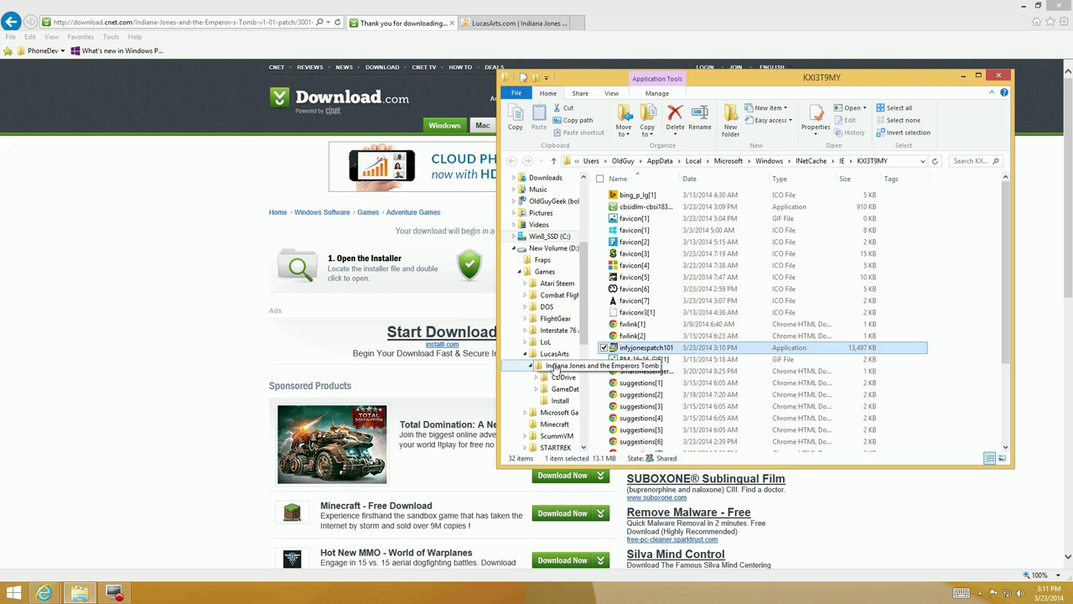
Minimize the browser and open D:\Games\LucasArts\Indiana Jones and the Emperors Tomb in a new file window
{"action": "left_click", "coordinate": [1027, 9]}
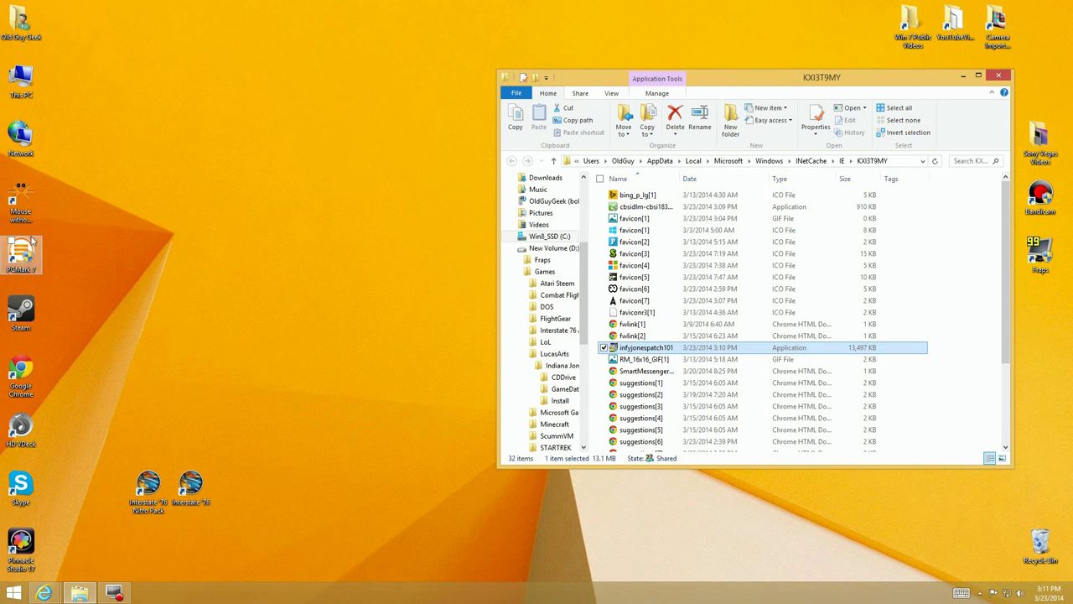
{"action": "double_click", "coordinate": [20, 80]}
{"action": "double_click", "coordinate": [846, 329]}
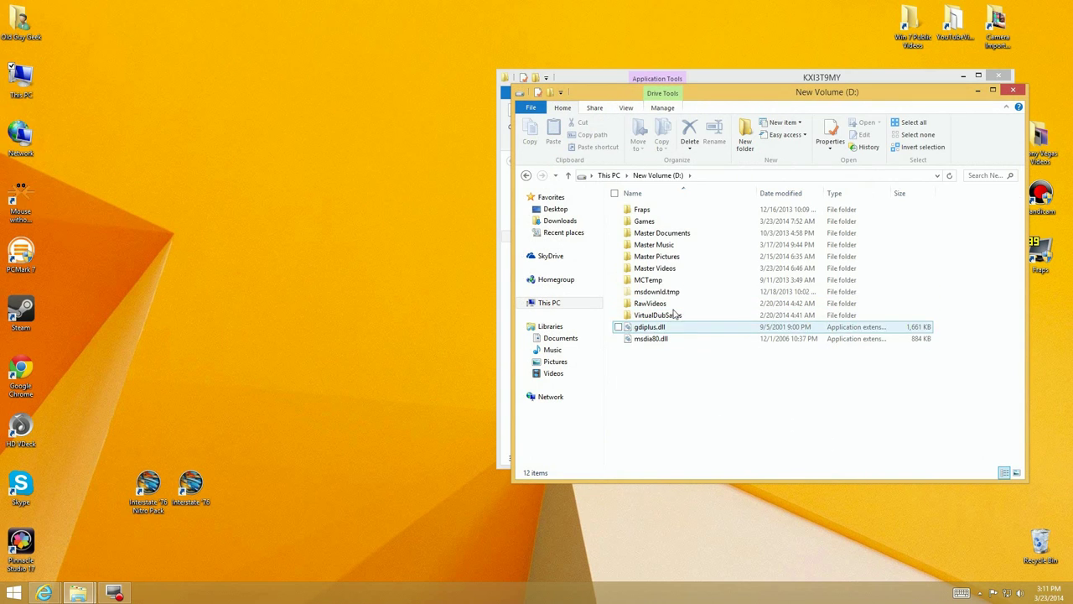
{"action": "double_click", "coordinate": [646, 221]}
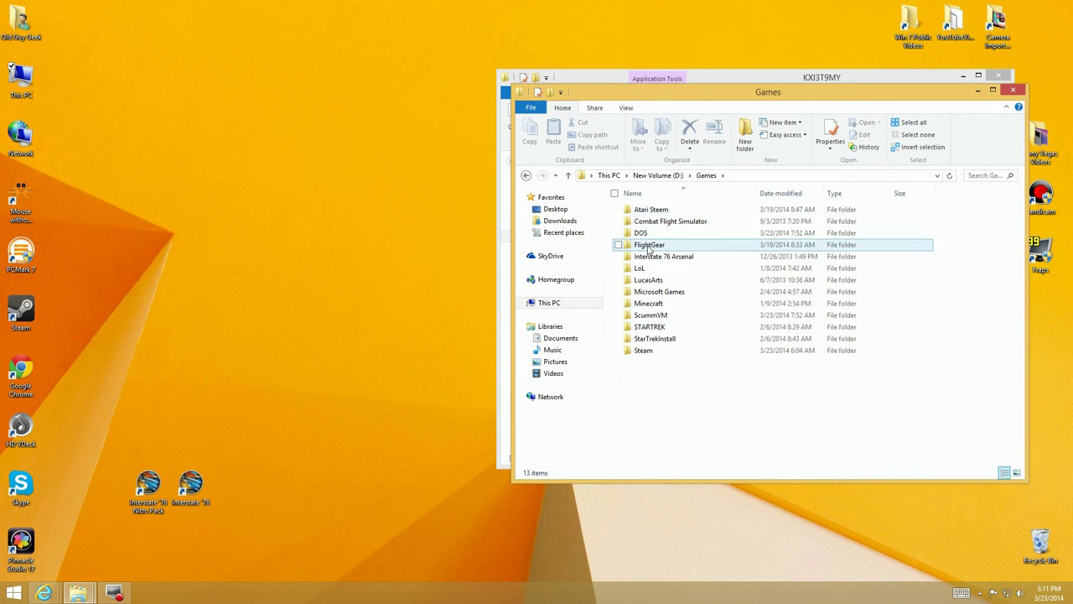
{"action": "left_click", "coordinate": [647, 282]}
{"action": "double_click", "coordinate": [648, 281]}
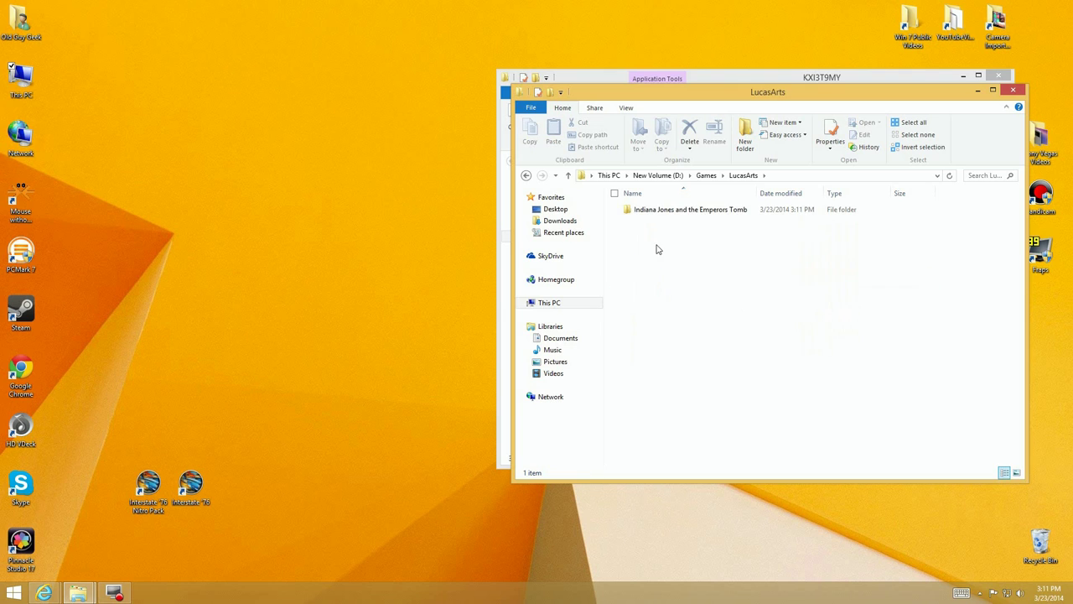
{"action": "double_click", "coordinate": [647, 210]}
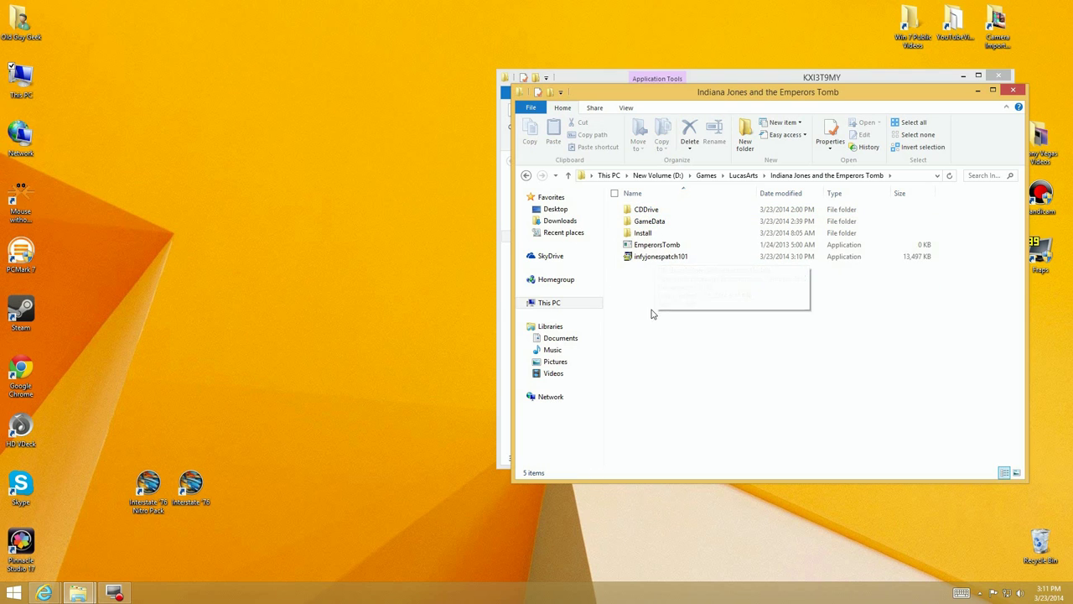
Delete infyjonespatch101 from the KXI3T9MY download folder, close that folder and reposition the game folder's window
{"action": "left_click_drag", "start_coordinate": [725, 93], "coordinate": [266, 190]}
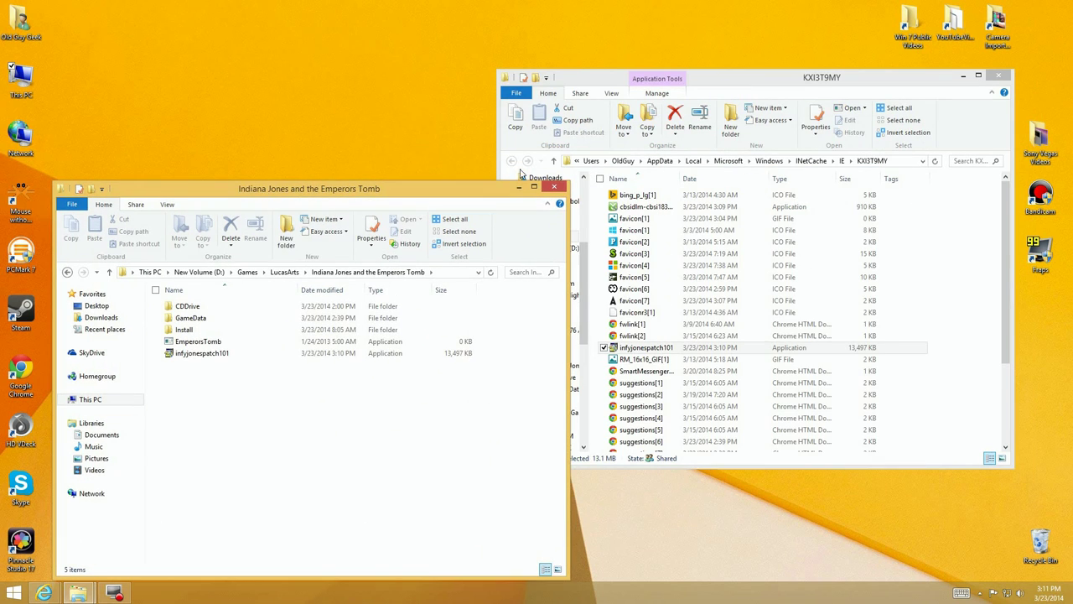
{"action": "right_click", "coordinate": [660, 350]}
{"action": "left_click", "coordinate": [560, 493]}
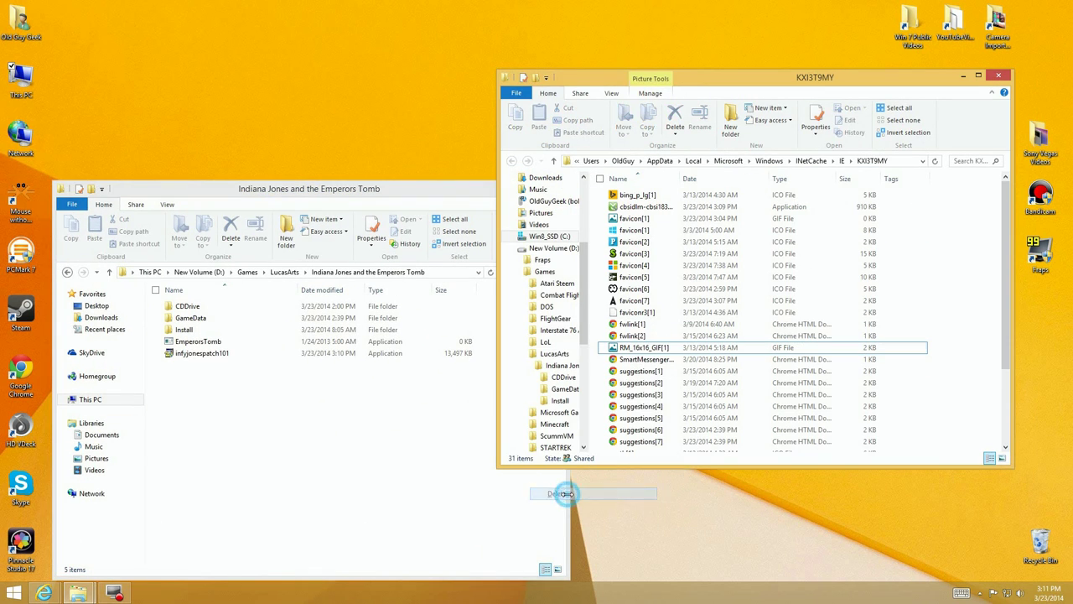
{"action": "left_click", "coordinate": [998, 77]}
{"action": "left_click_drag", "start_coordinate": [255, 187], "coordinate": [338, 155]}
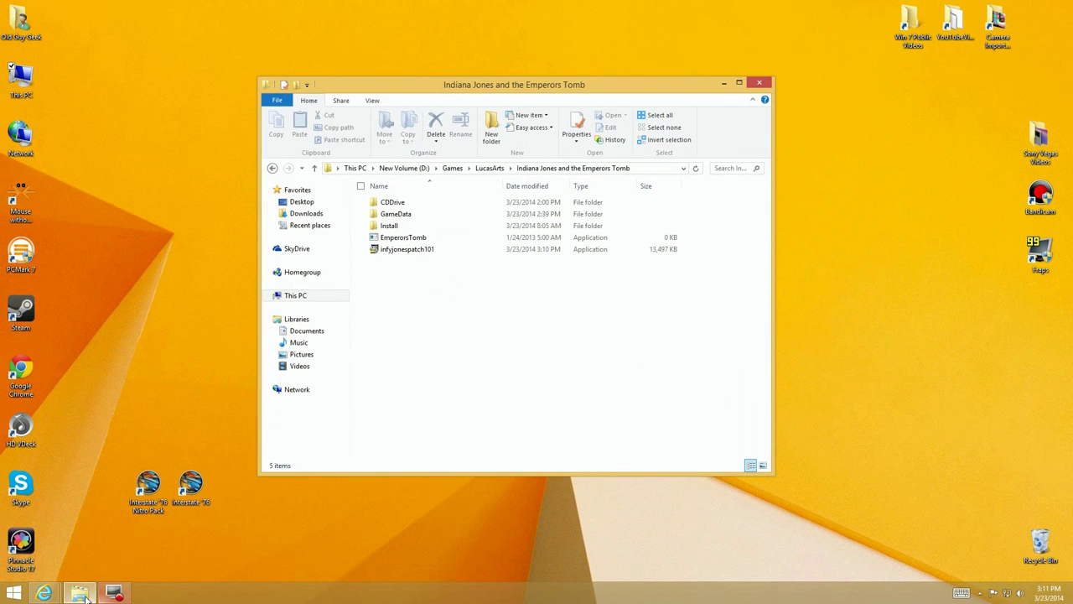
Run infyjonespatch101 from the game folder, apply the version 1.01 update and acknowledge its completion
{"action": "double_click", "coordinate": [399, 249]}
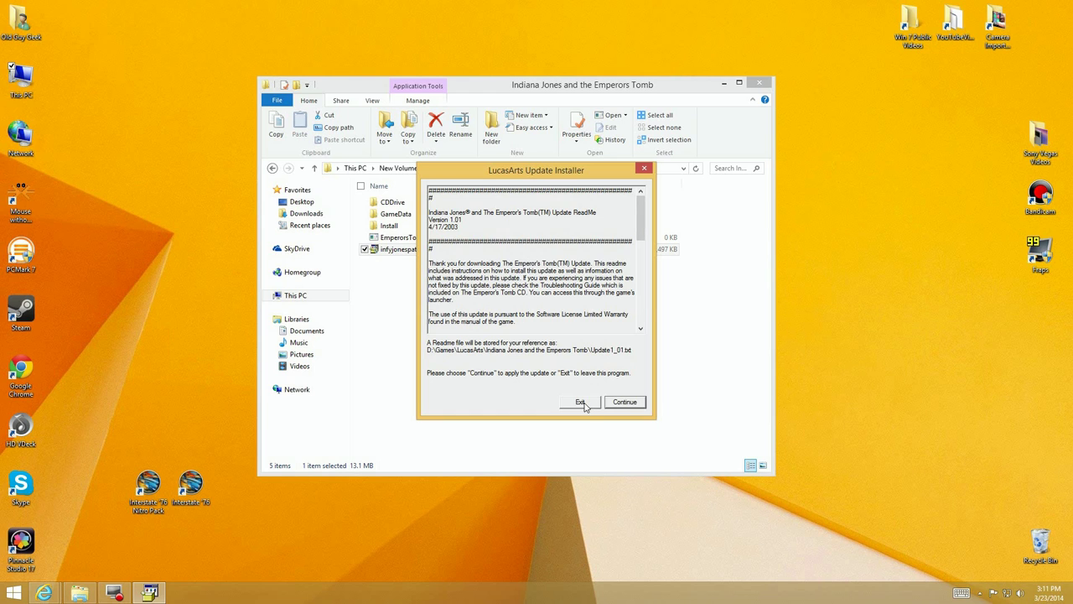
{"action": "left_click", "coordinate": [625, 403]}
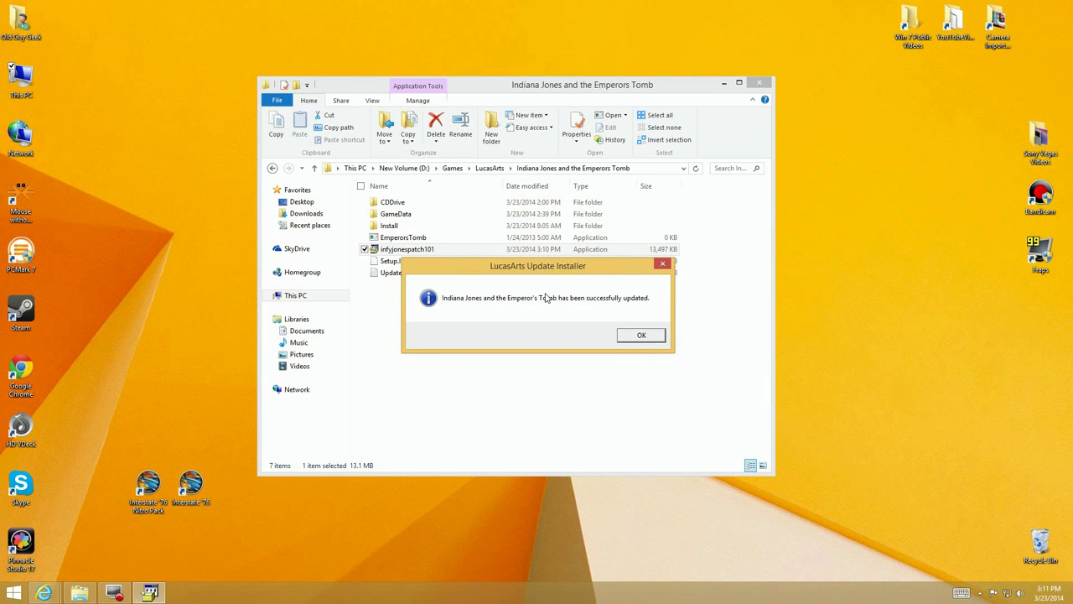
{"action": "left_click", "coordinate": [642, 335]}
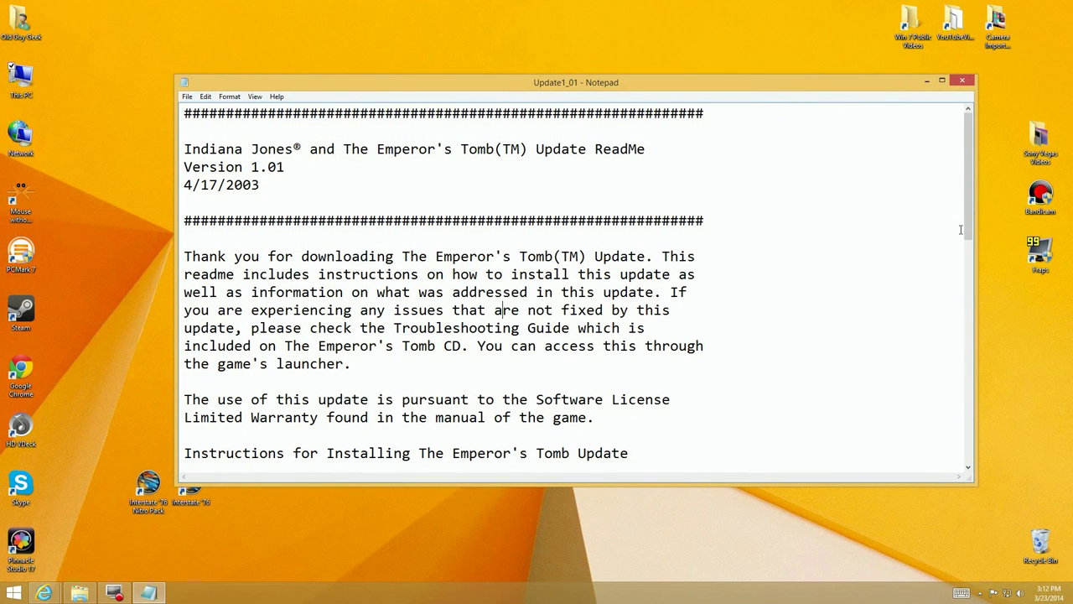
Read the Update1_01 readme through to its end, including the list of gameplay fixes, and close it
{"action": "left_click_drag", "start_coordinate": [968, 237], "coordinate": [980, 409]}
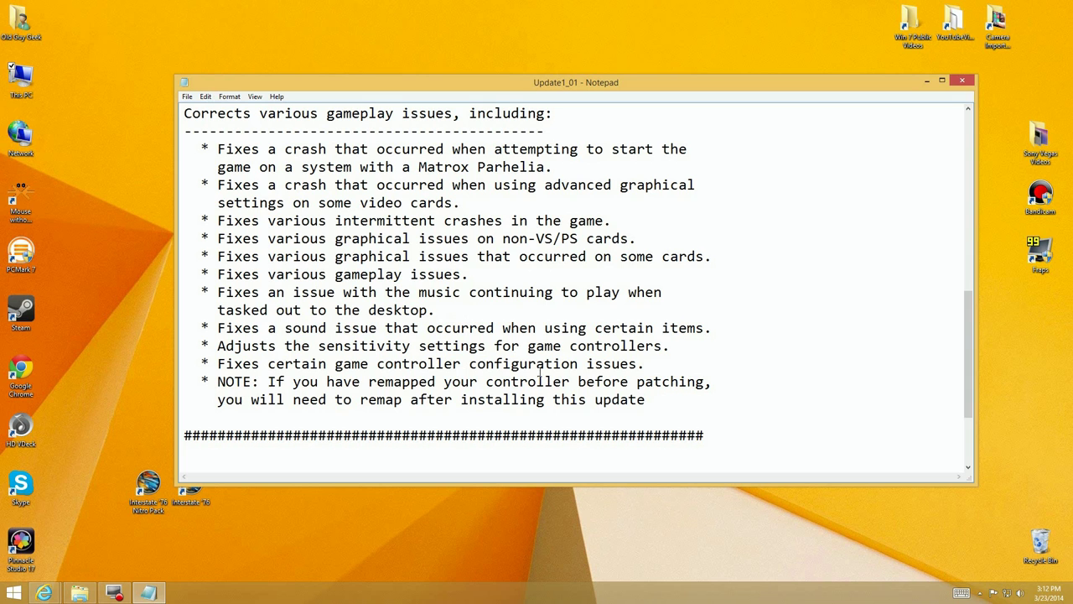
{"action": "left_click_drag", "start_coordinate": [968, 349], "coordinate": [973, 411]}
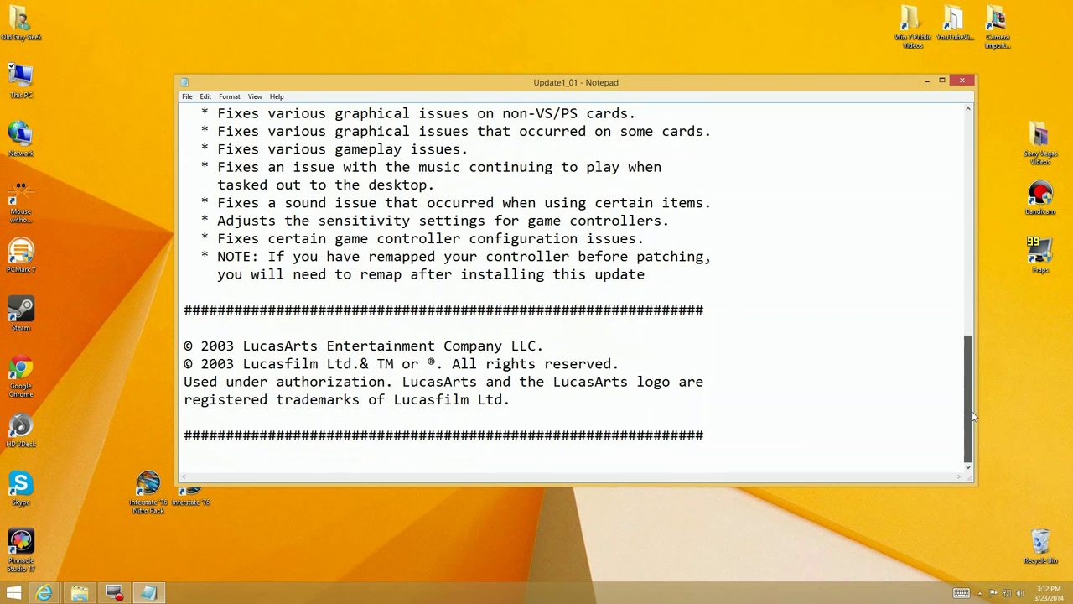
{"action": "left_click", "coordinate": [965, 81]}
{"action": "double_click", "coordinate": [401, 225]}
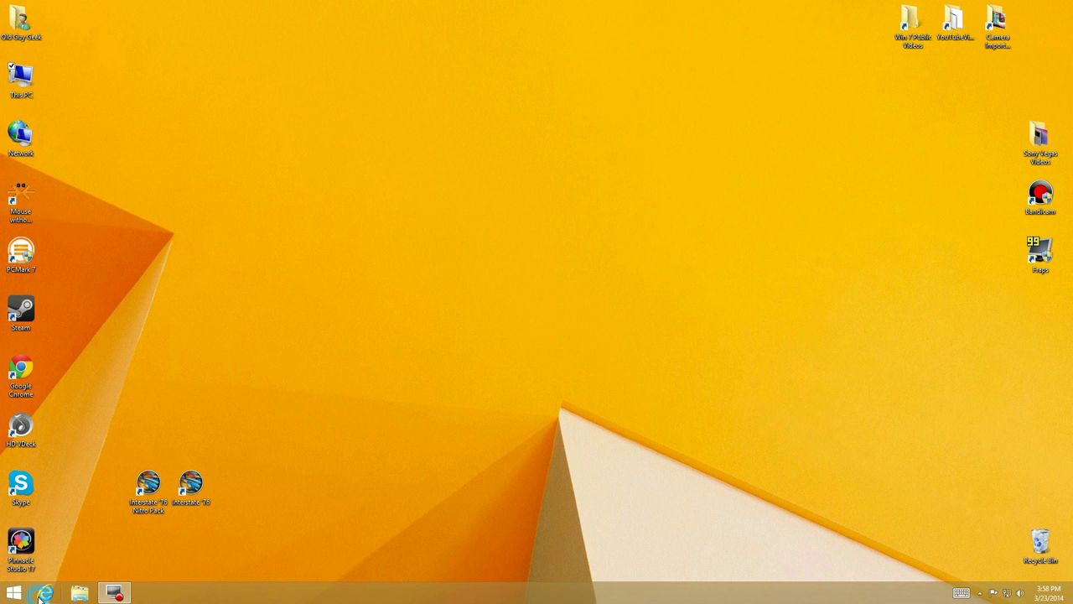
Switch to Internet Explorer and search Bing for "gamecopyworld downloads"
{"action": "left_click", "coordinate": [42, 593]}
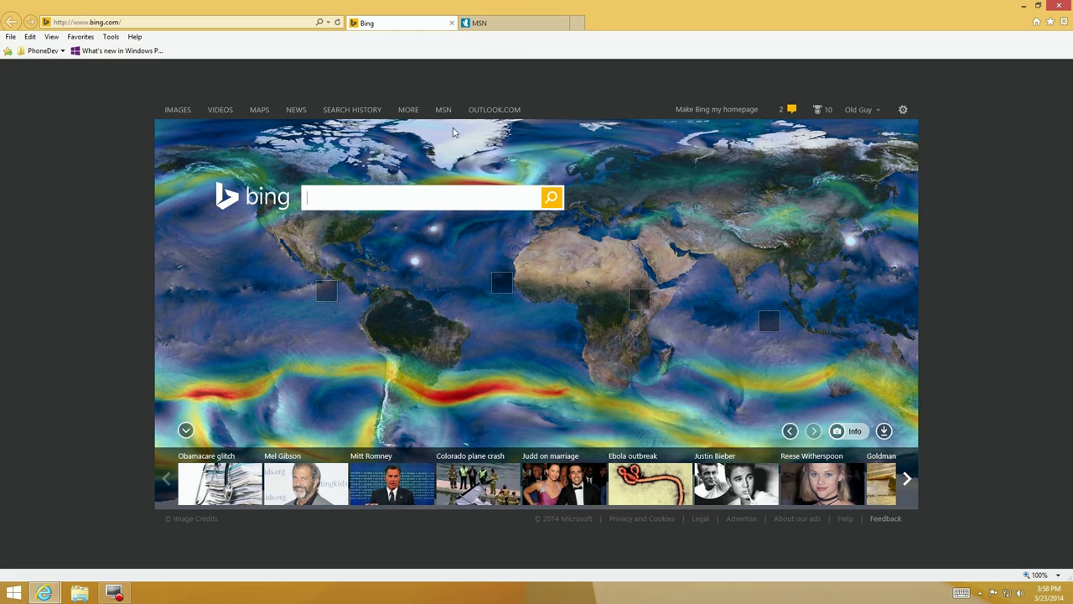
{"action": "left_click", "coordinate": [411, 204]}
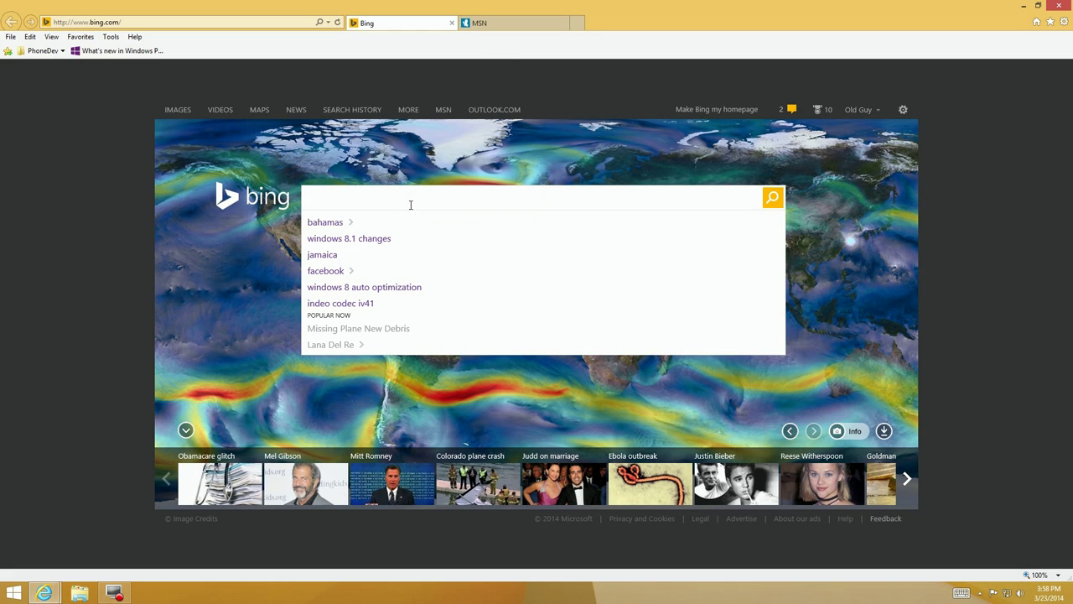
{"action": "type", "text": "gamer"}
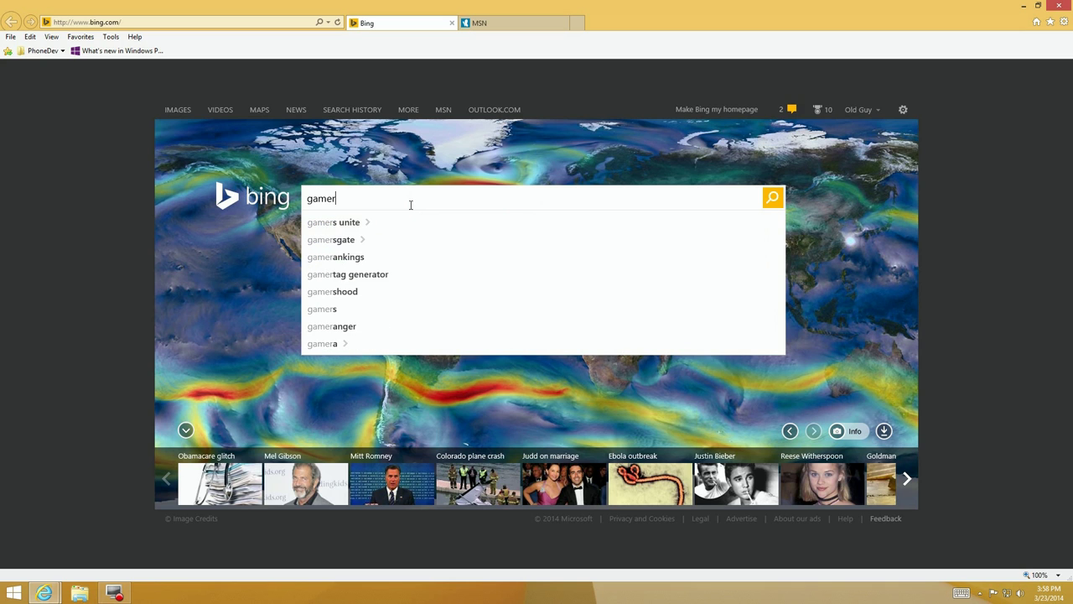
{"action": "key", "text": "BackSpace"}
{"action": "type", "text": "c"}
{"action": "key", "text": "Down"}
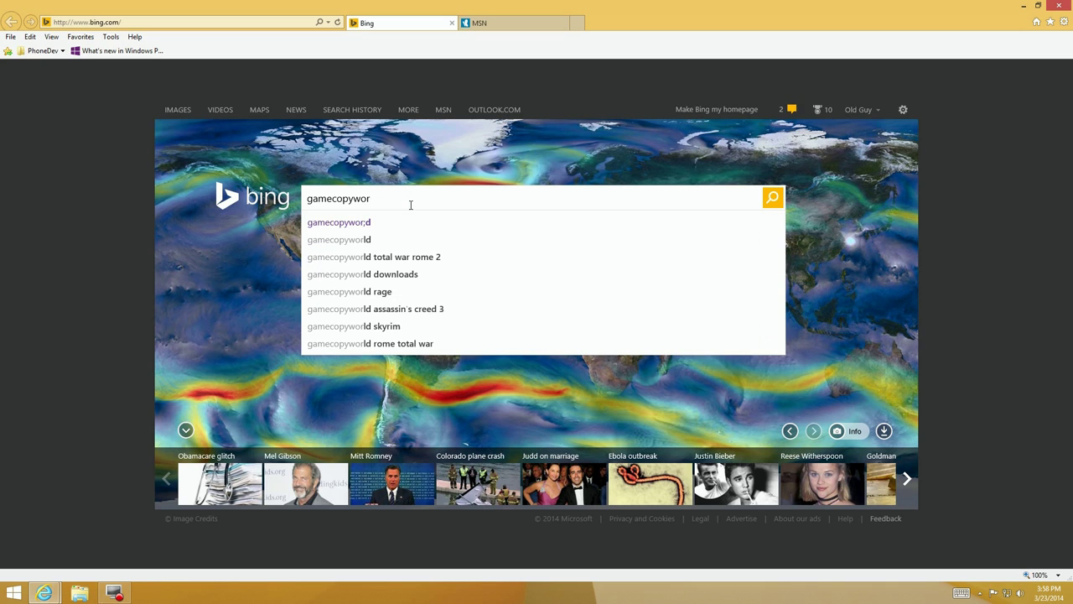
{"action": "type", "text": "ld"}
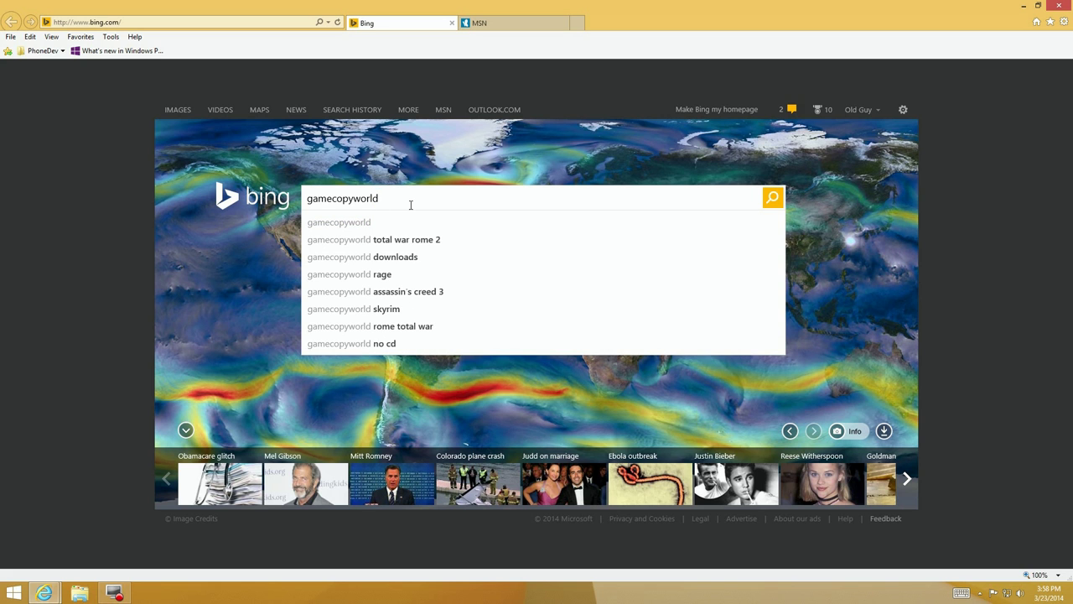
{"action": "key", "text": "Down"}
{"action": "key", "text": "Down"}
{"action": "key", "text": "Return"}
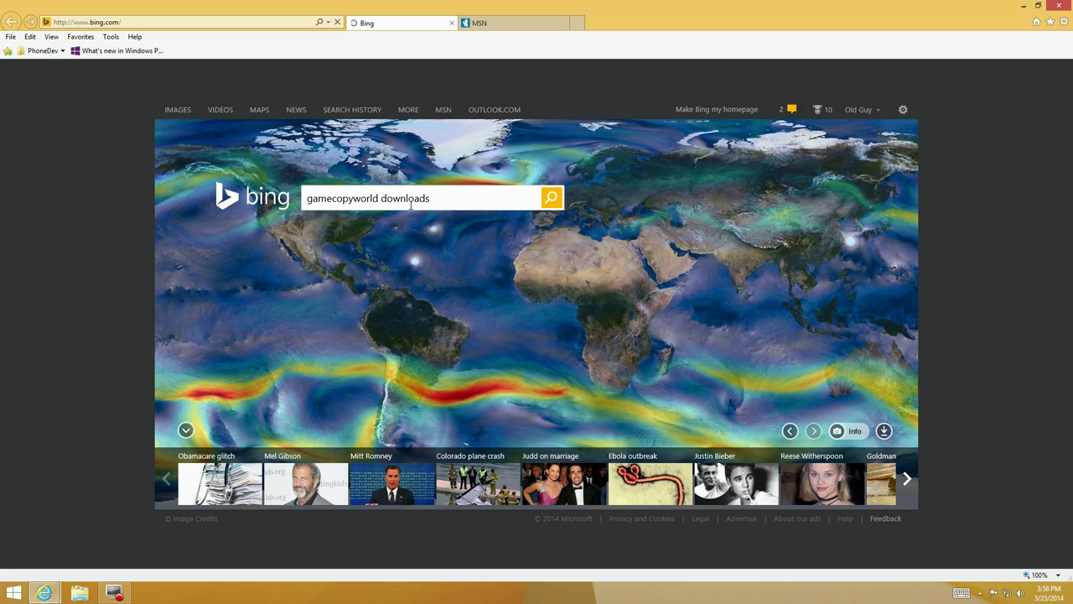
Open GameCopyWorld from the search results through Main #1 and highlight "of legally owned Game CD/DVD's" in the notice
{"action": "left_click", "coordinate": [233, 145]}
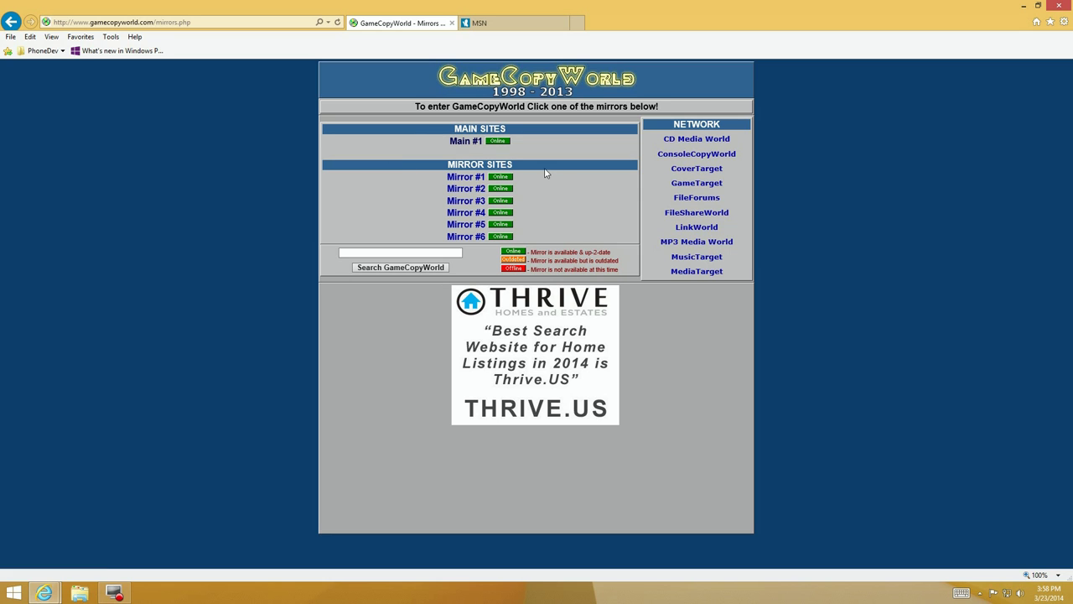
{"action": "left_click", "coordinate": [468, 143]}
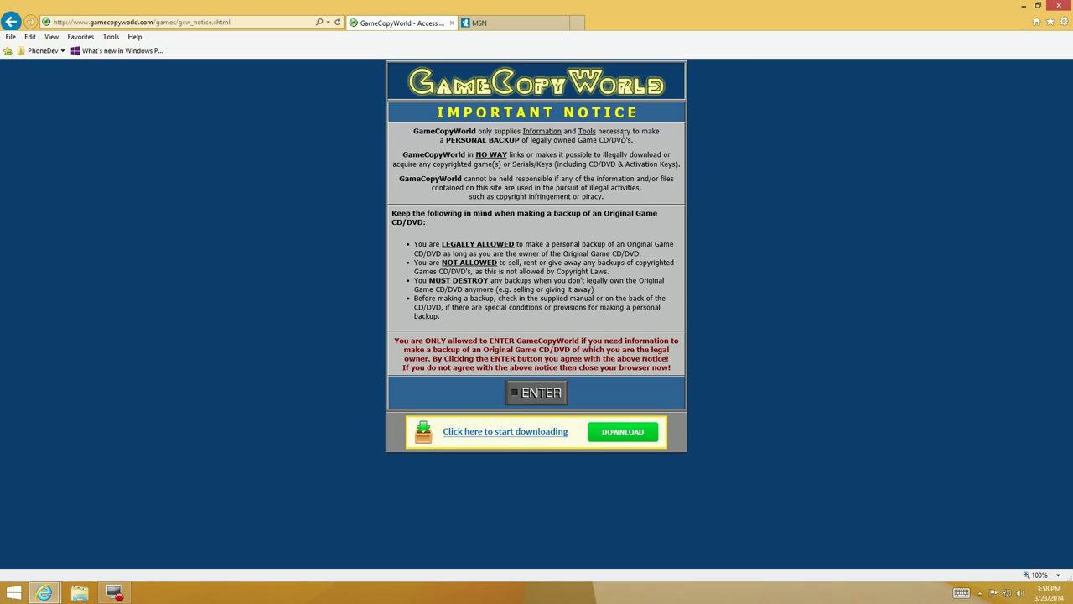
{"action": "left_click_drag", "start_coordinate": [521, 140], "coordinate": [634, 147]}
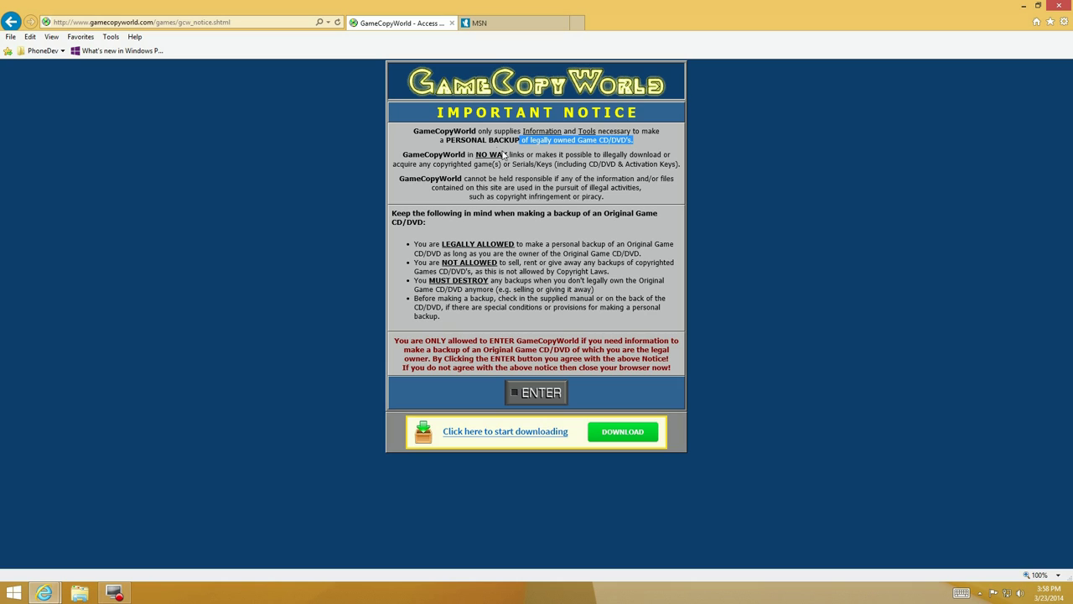